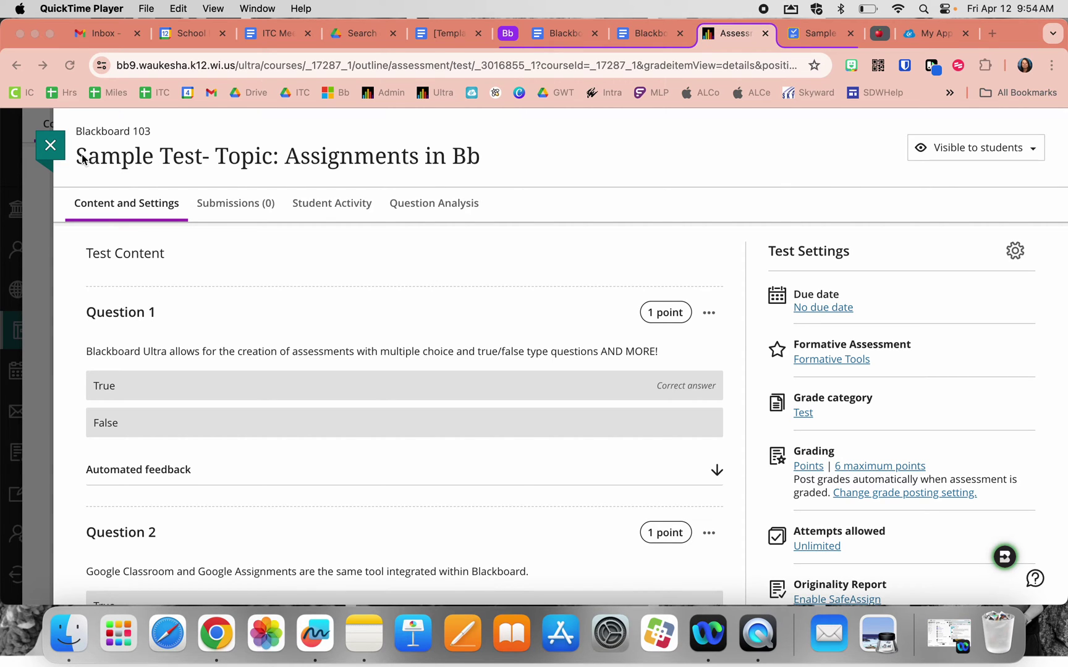
- Insert an auto-generated question above Question 6 and focus the generator's Description box
scroll(421, 433, down, 10)
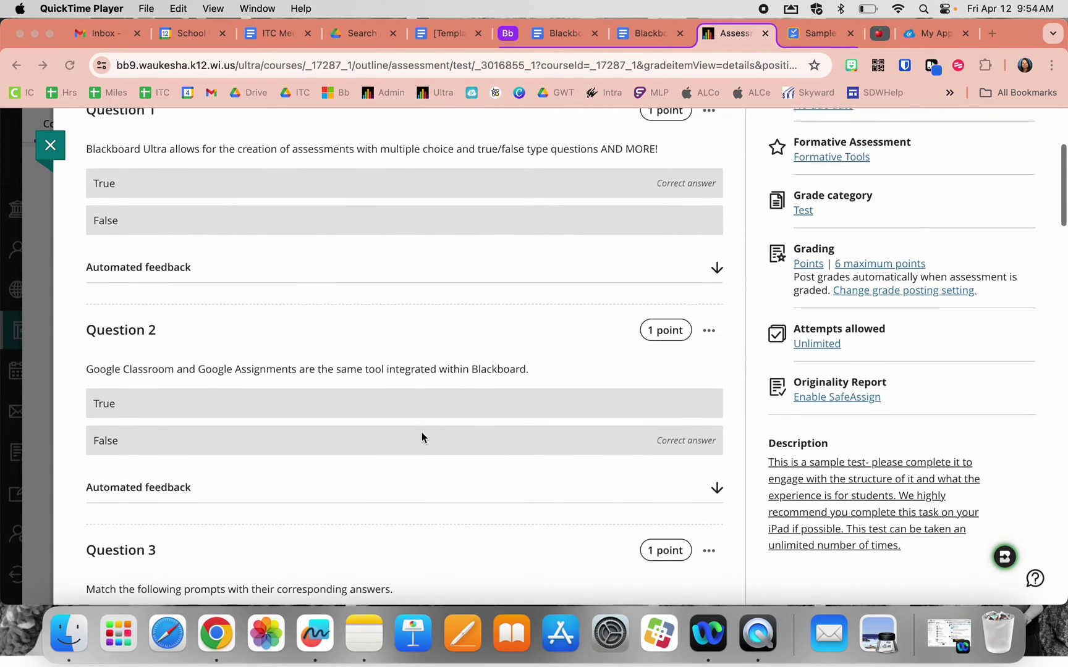
scroll(422, 435, down, 12)
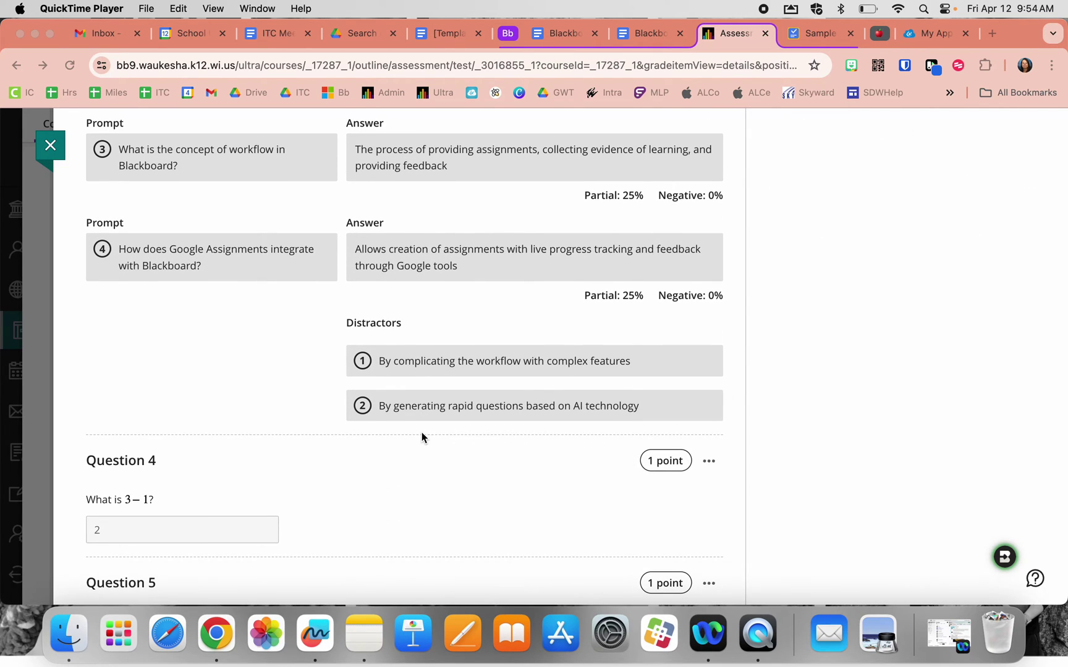
scroll(422, 435, down, 8)
scroll(421, 433, down, 2)
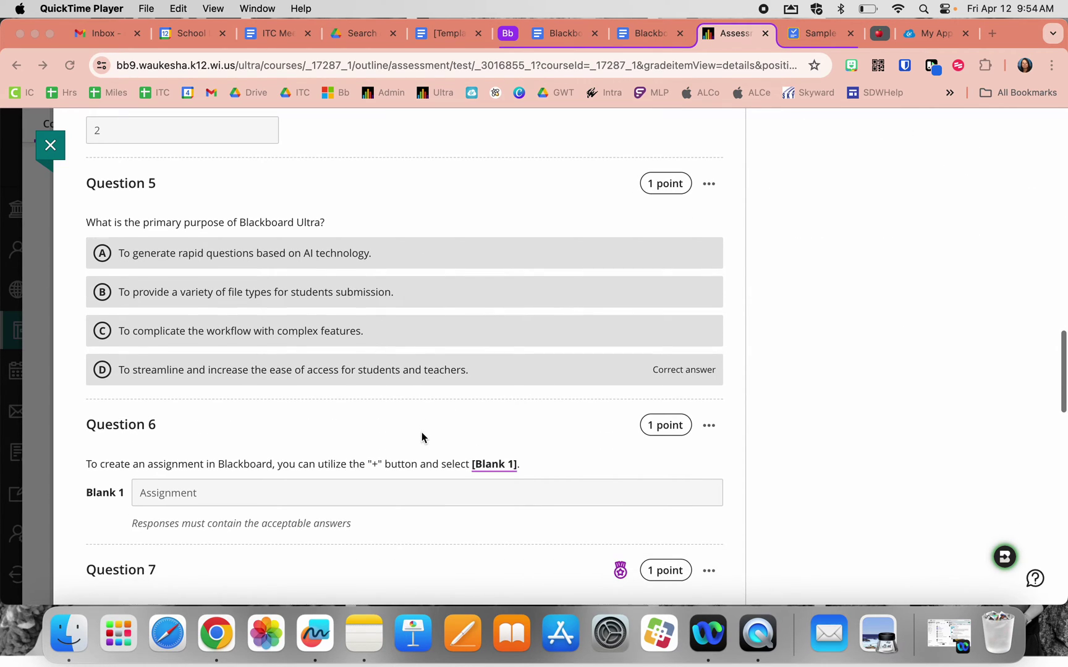
scroll(421, 433, down, 2)
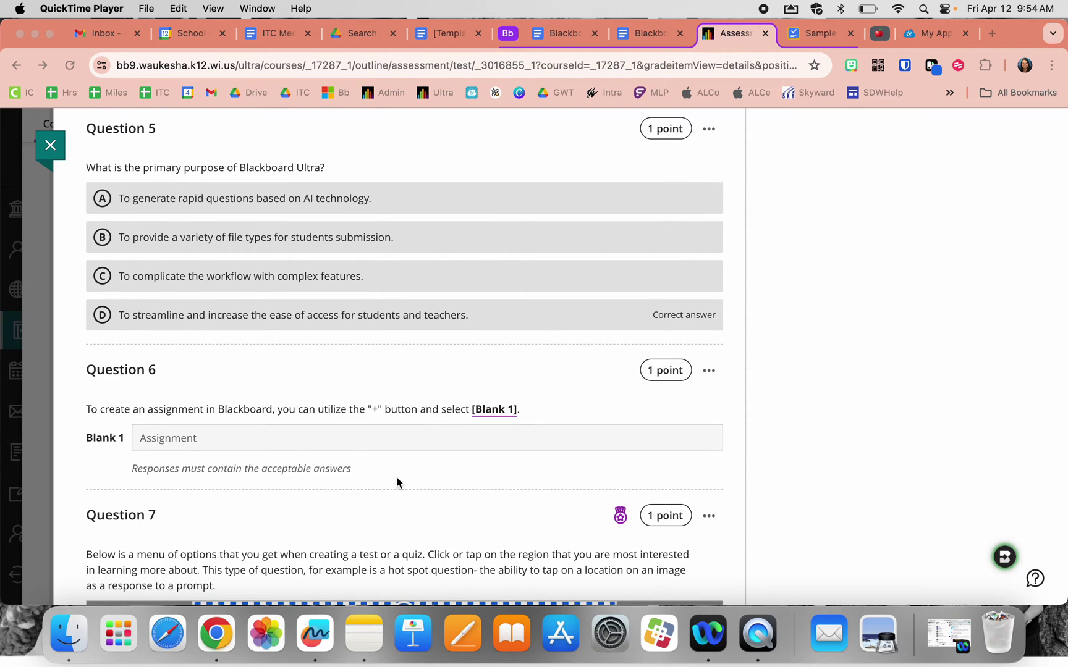
click(400, 486)
click(405, 347)
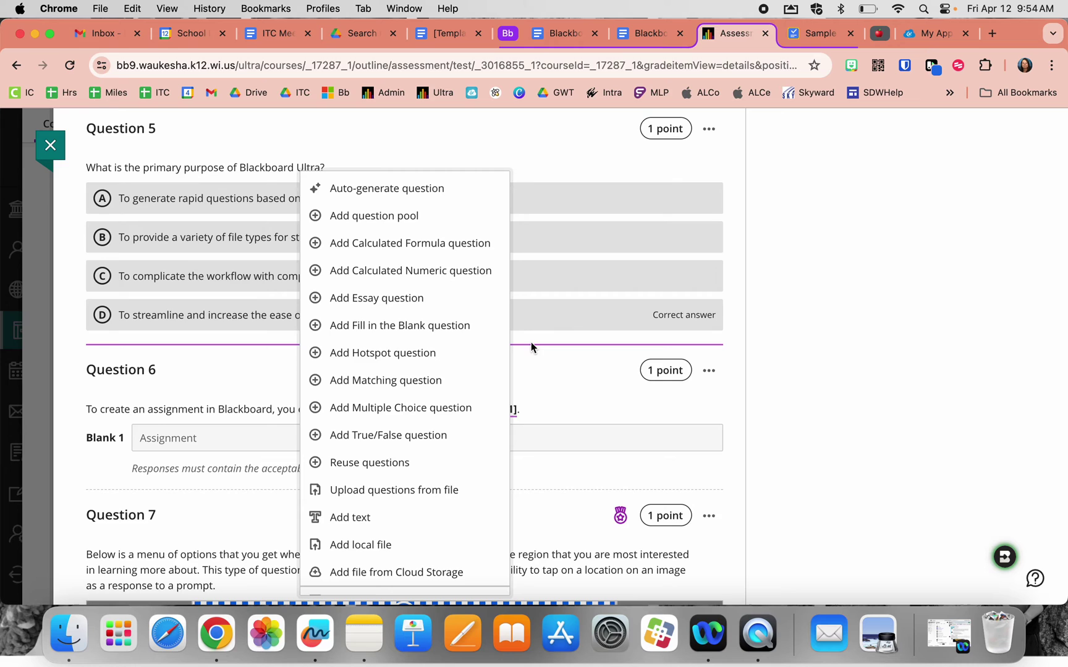
click(457, 195)
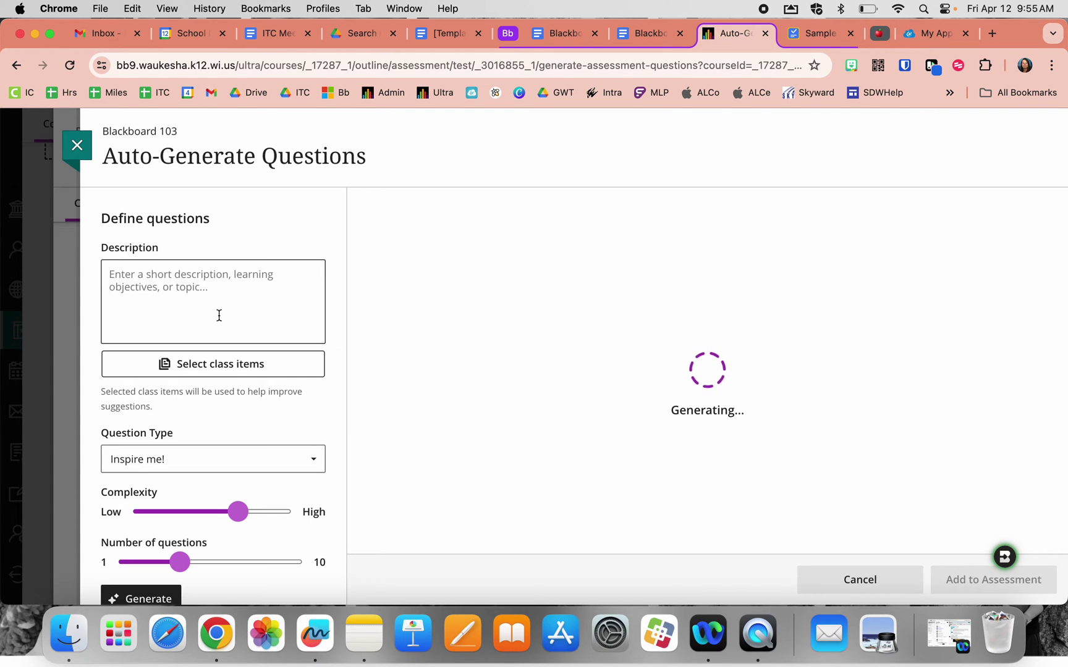
click(126, 281)
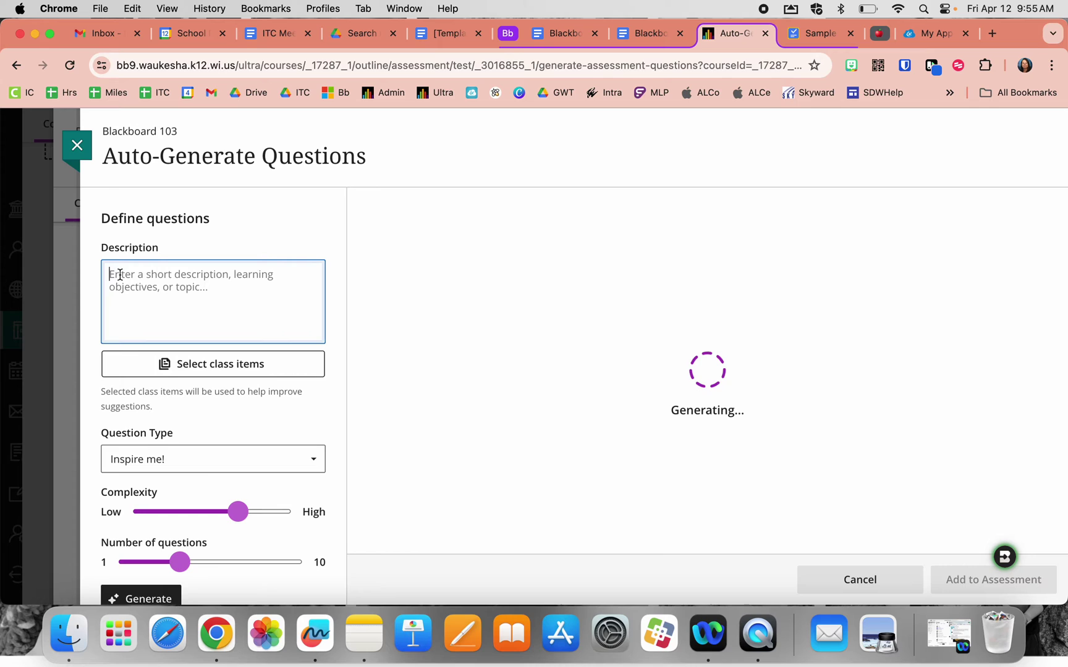
- Pick Blackboard Workflow, Assignments in Blackboard and Google Assignments from Content > Assignments as source items
click(218, 366)
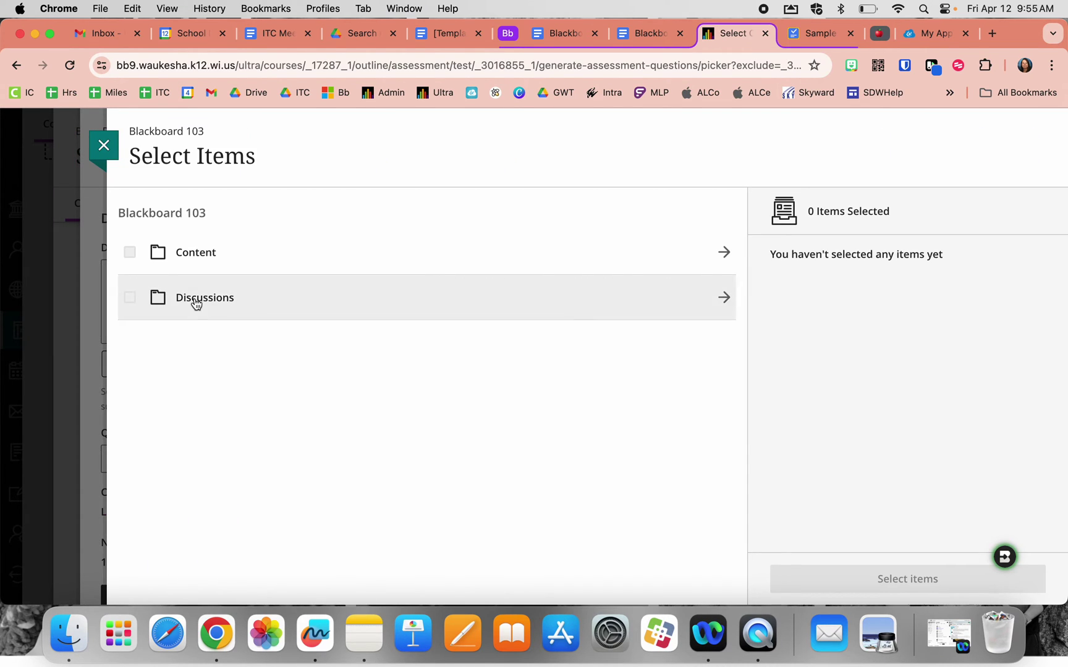
click(724, 253)
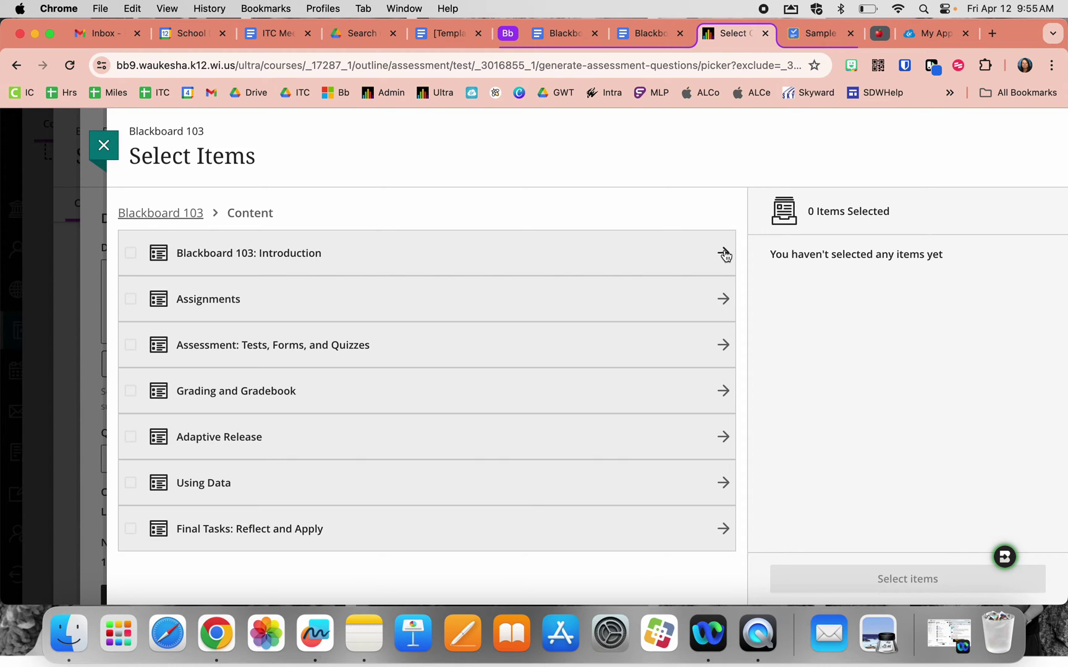
click(721, 299)
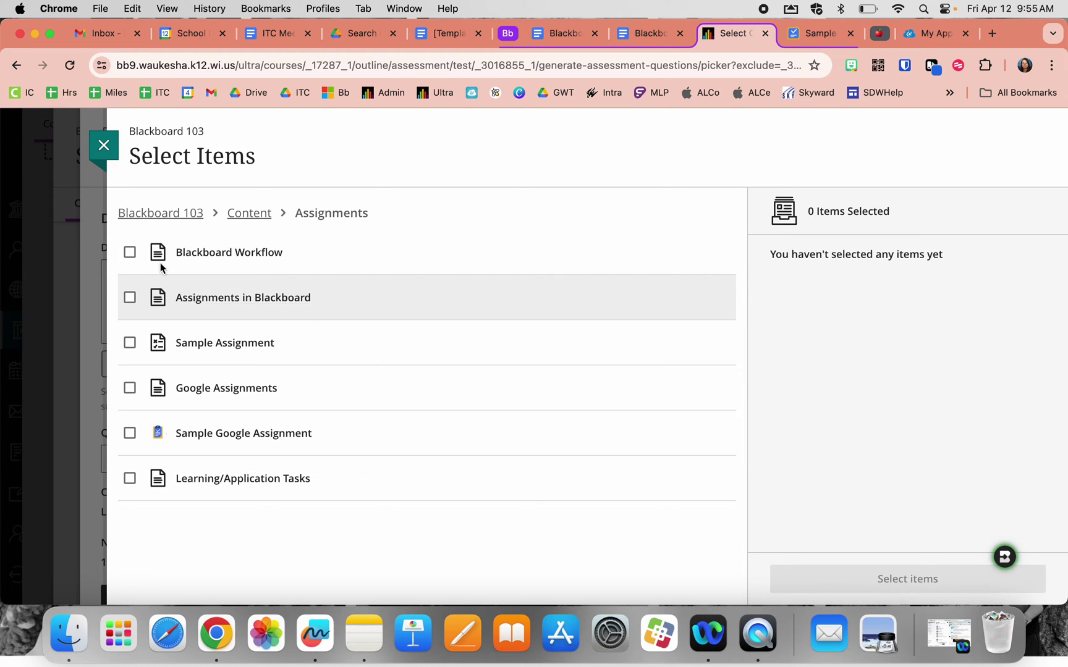
click(130, 253)
click(130, 297)
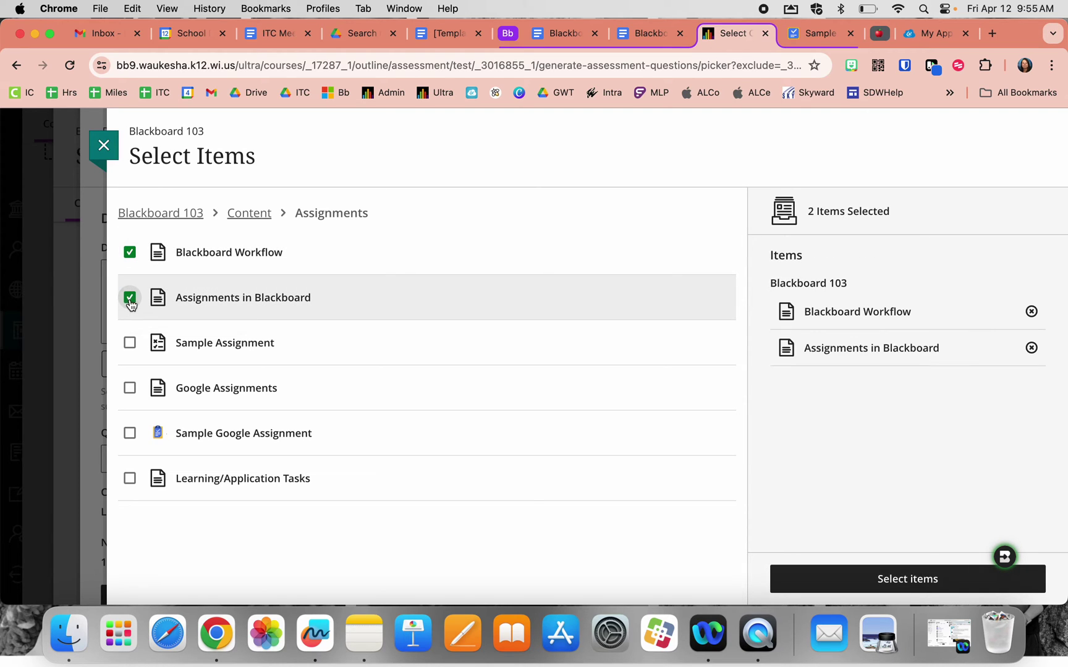
click(130, 387)
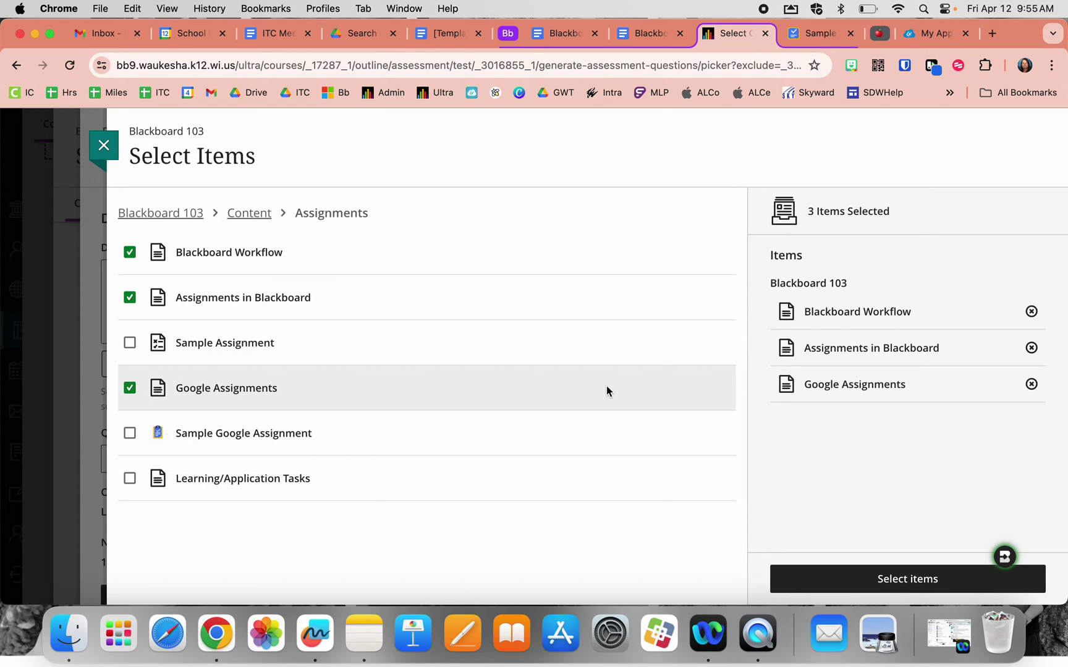
click(846, 579)
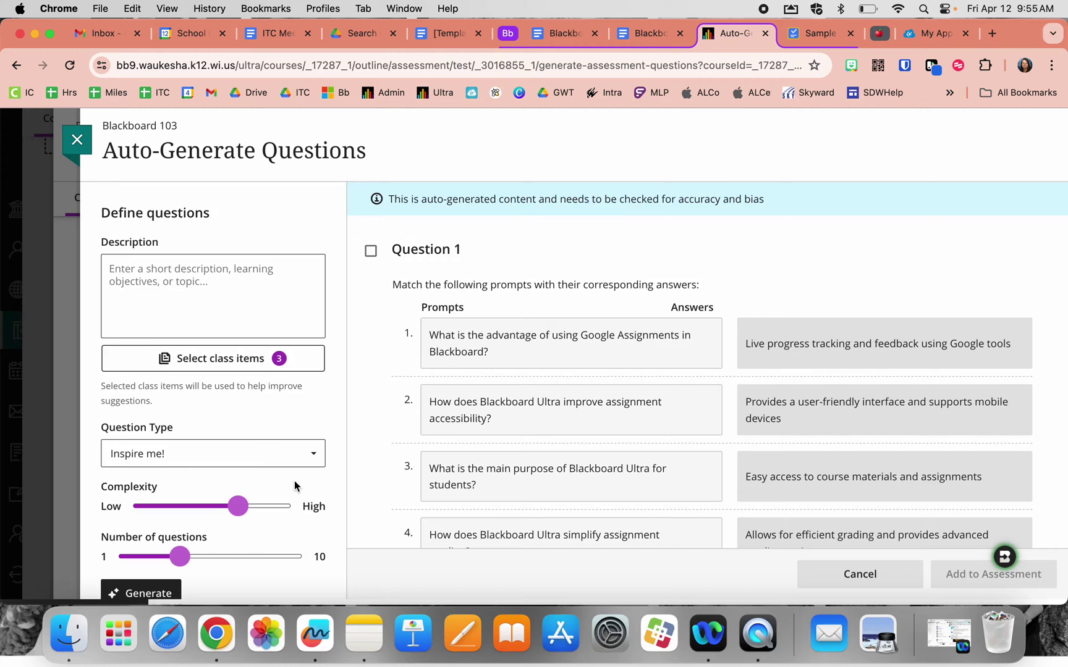
- Keep the Inspire me! question type, set the question count to 6, and generate
click(272, 462)
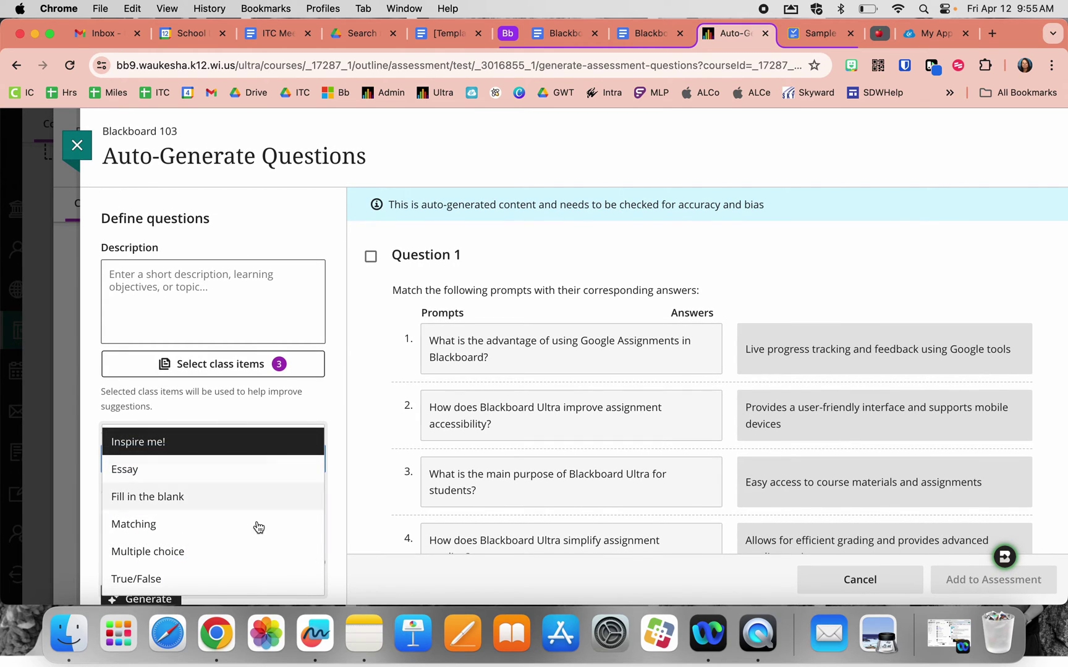
click(261, 405)
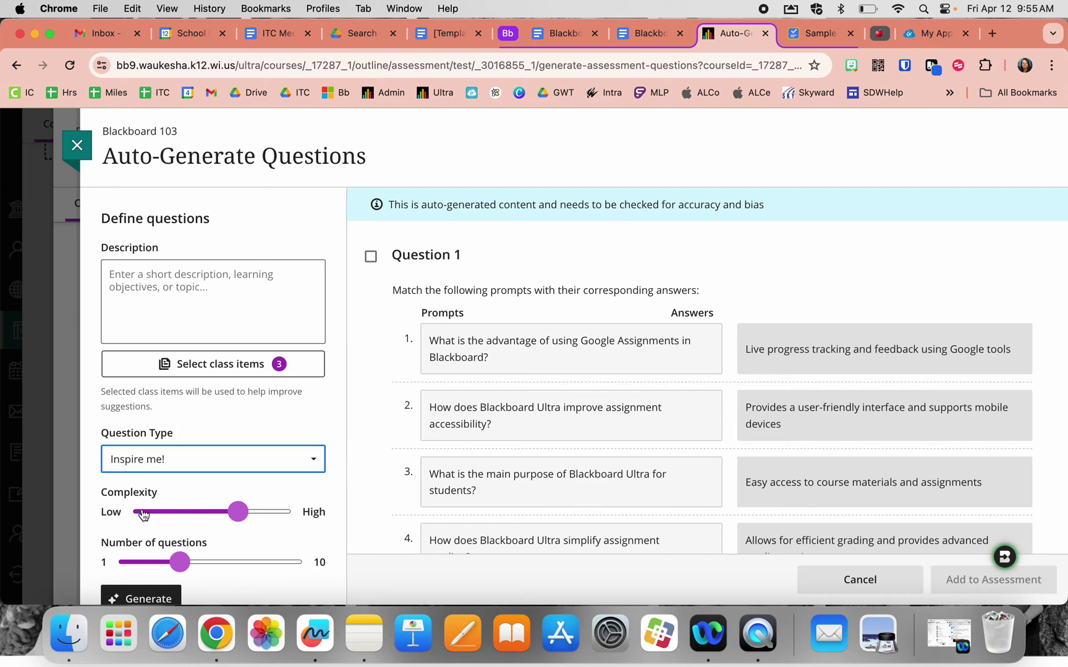
click(181, 563)
drag(181, 562, 221, 562)
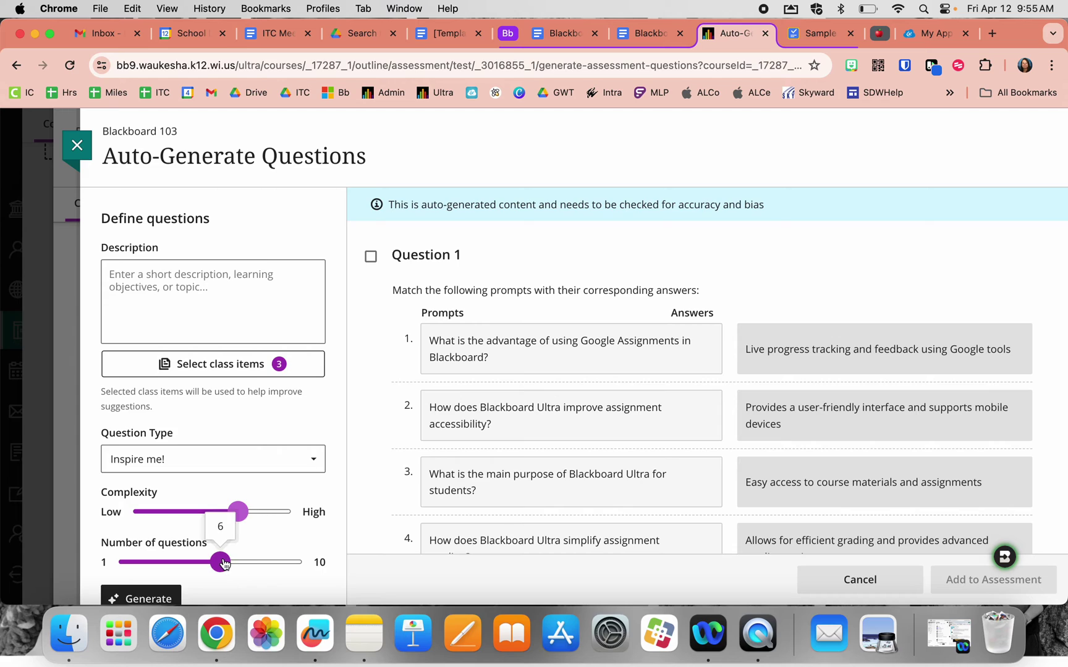
click(151, 596)
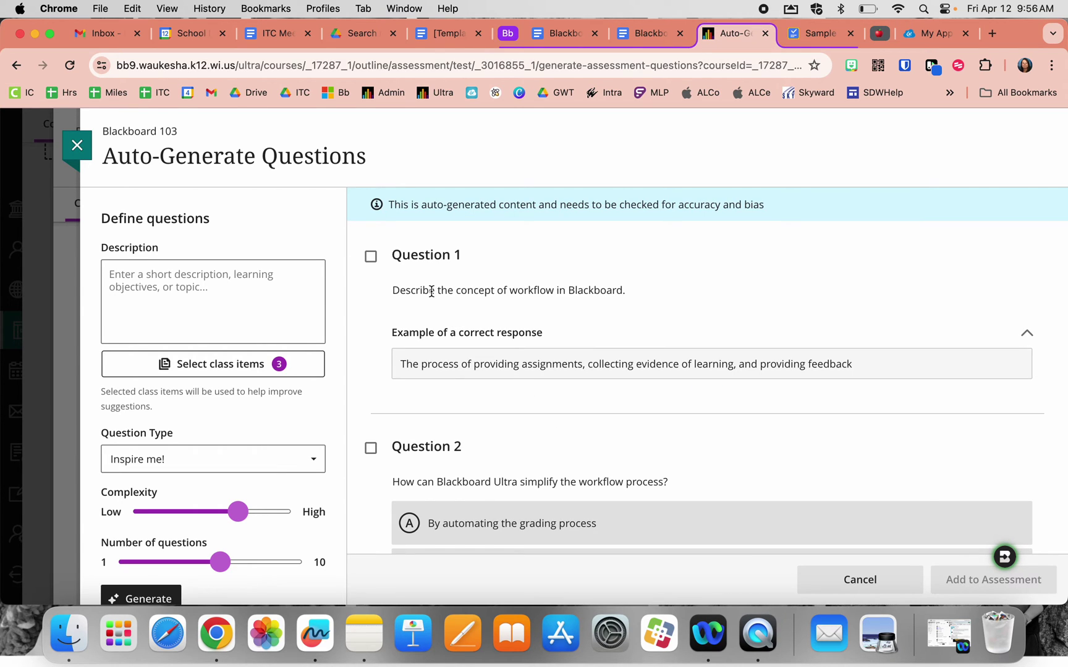
- Tick generated Questions 1, 2, 3 and 6 so the button reads Add 4 to Assessment
scroll(491, 365, down, 5)
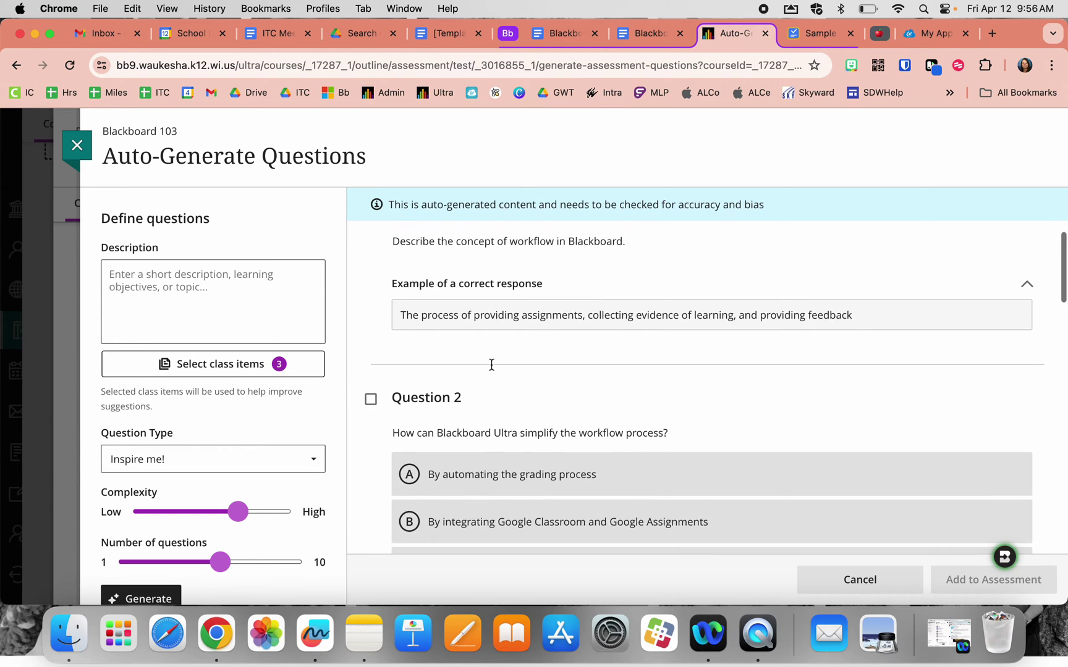
scroll(492, 364, down, 1)
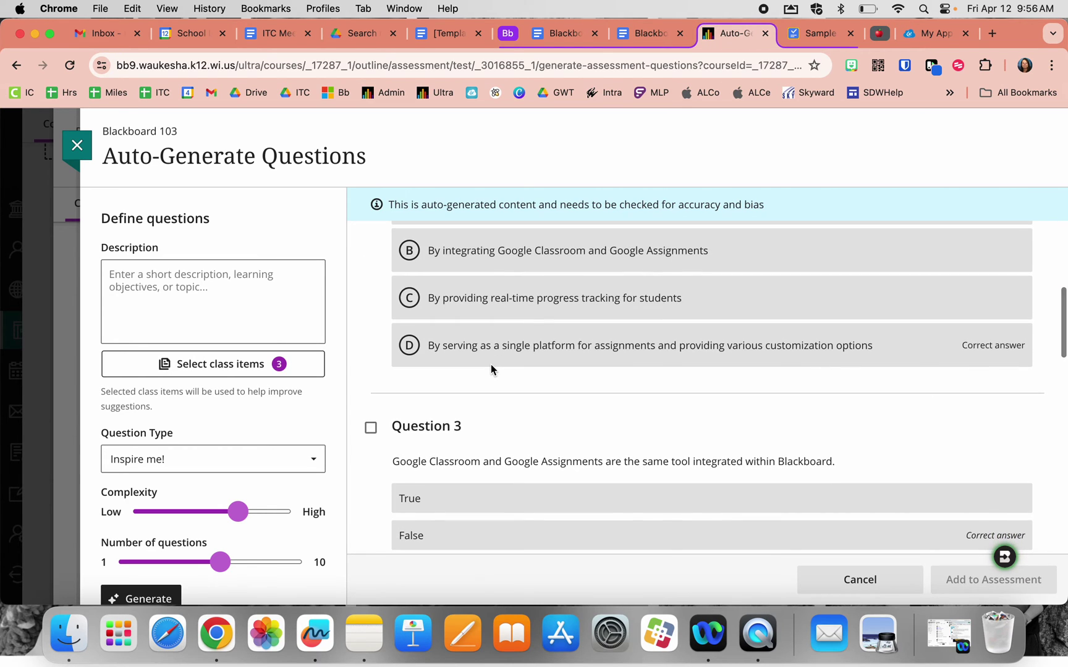
scroll(453, 317, up, 6)
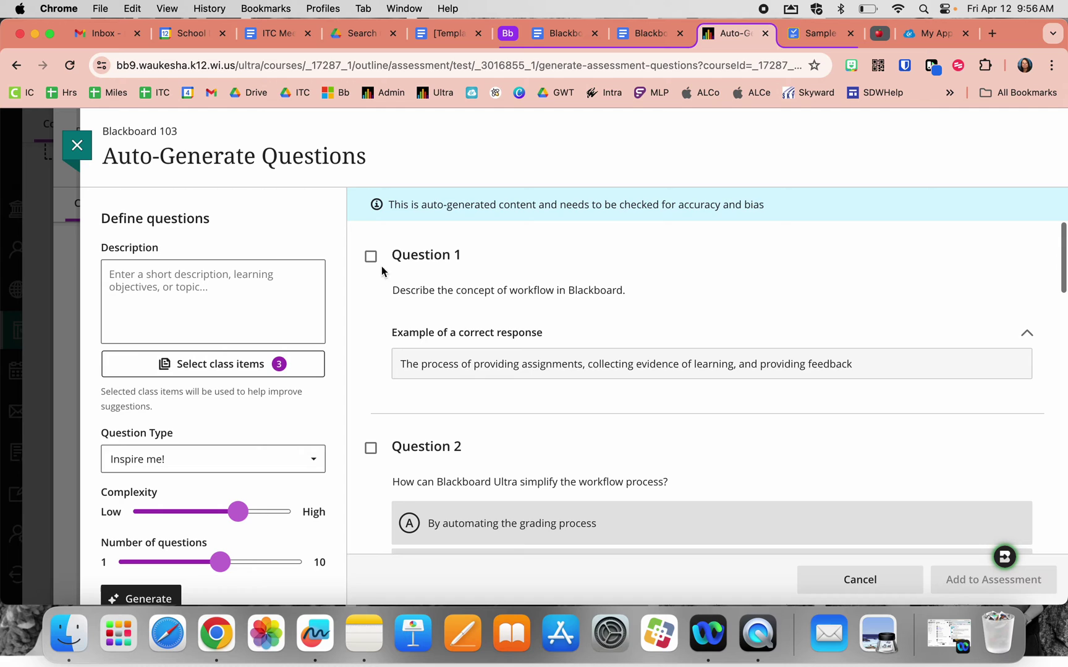
click(371, 256)
scroll(377, 448, down, 3)
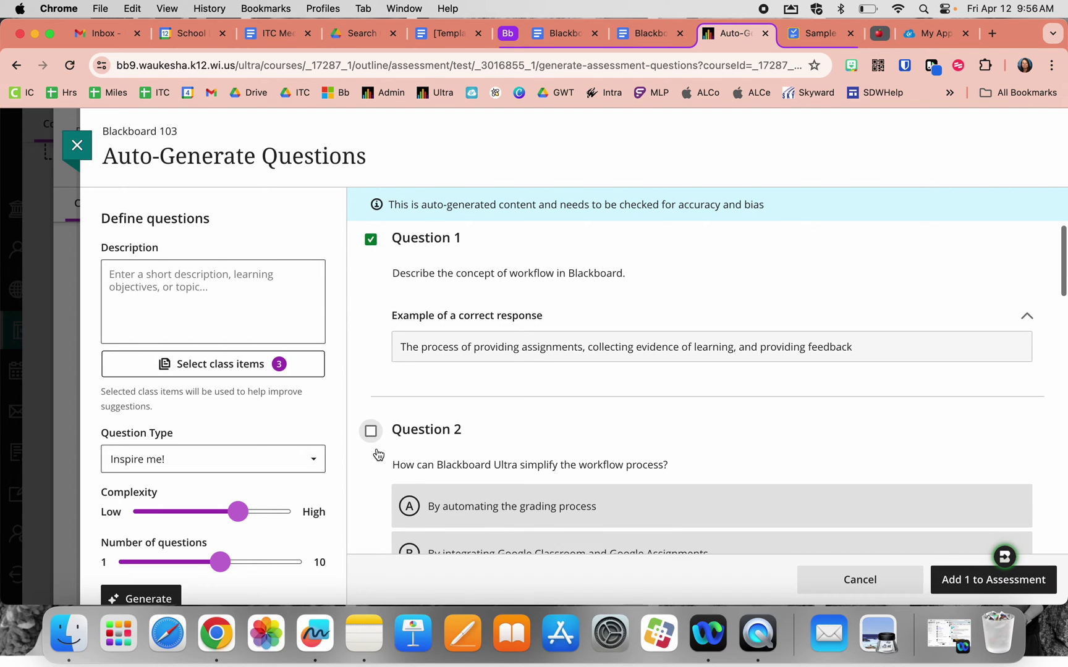
click(370, 297)
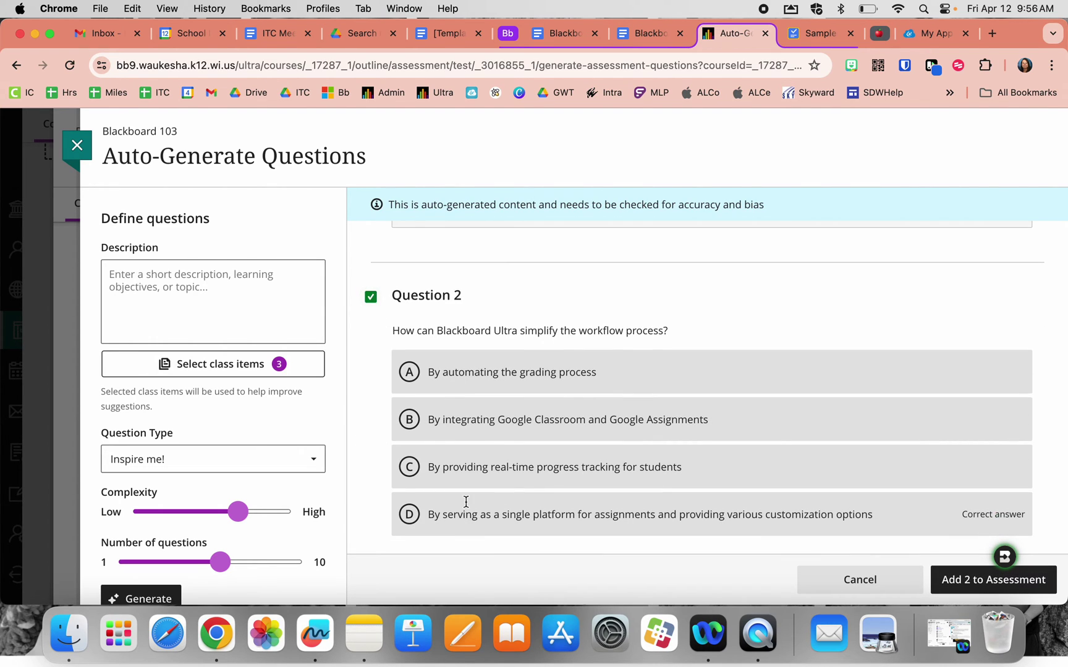
scroll(464, 494, down, 5)
click(371, 326)
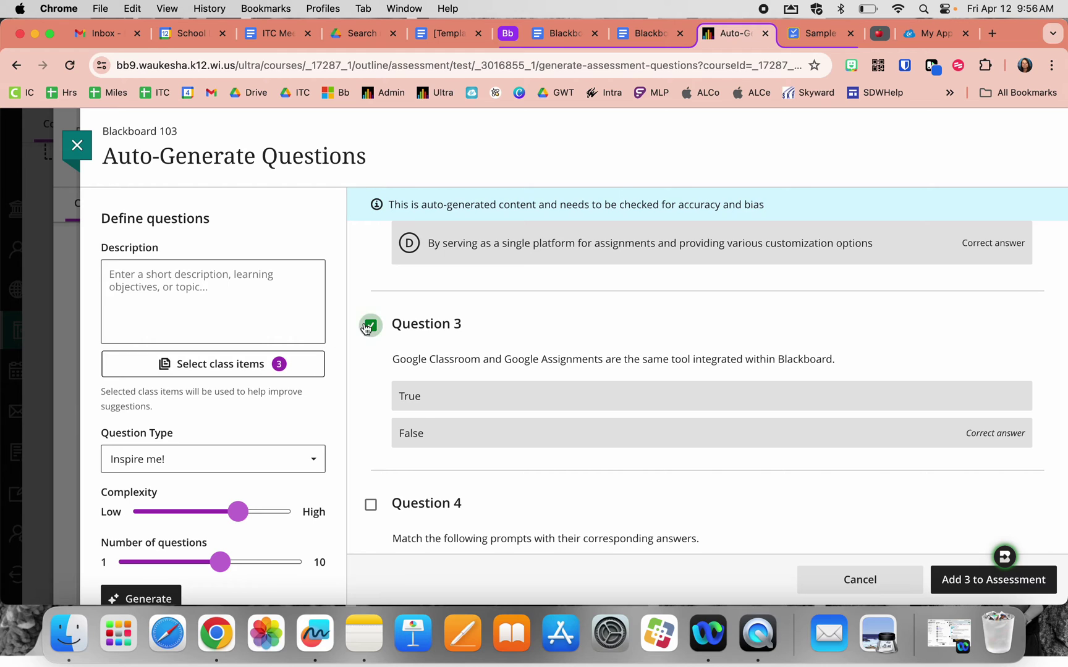
scroll(455, 471, down, 4)
scroll(455, 471, down, 10)
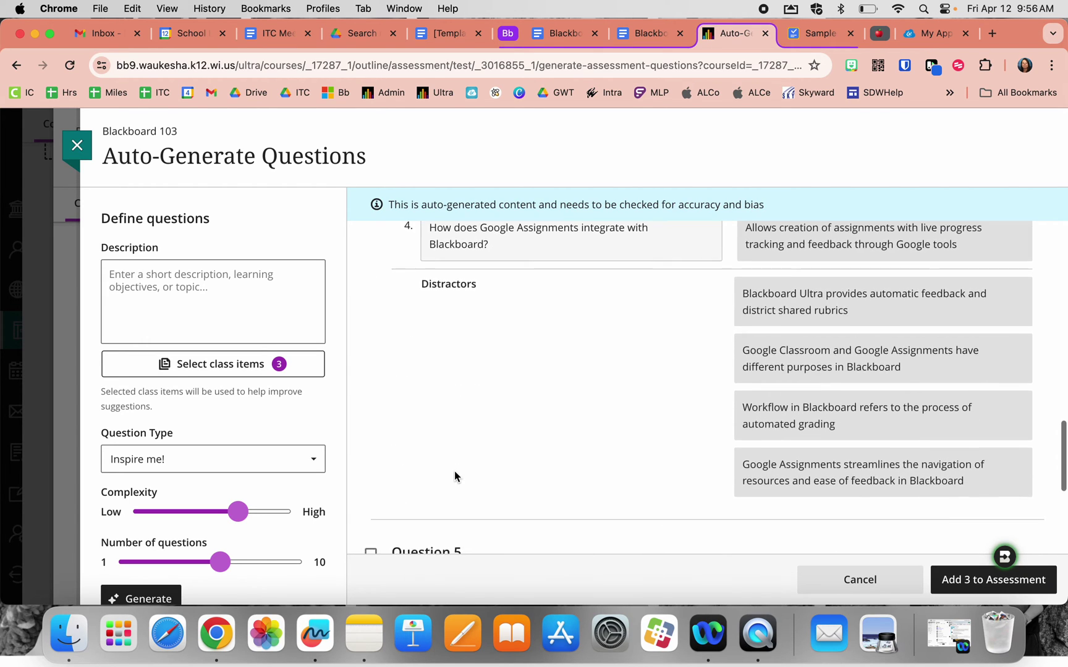
scroll(384, 315, down, 3)
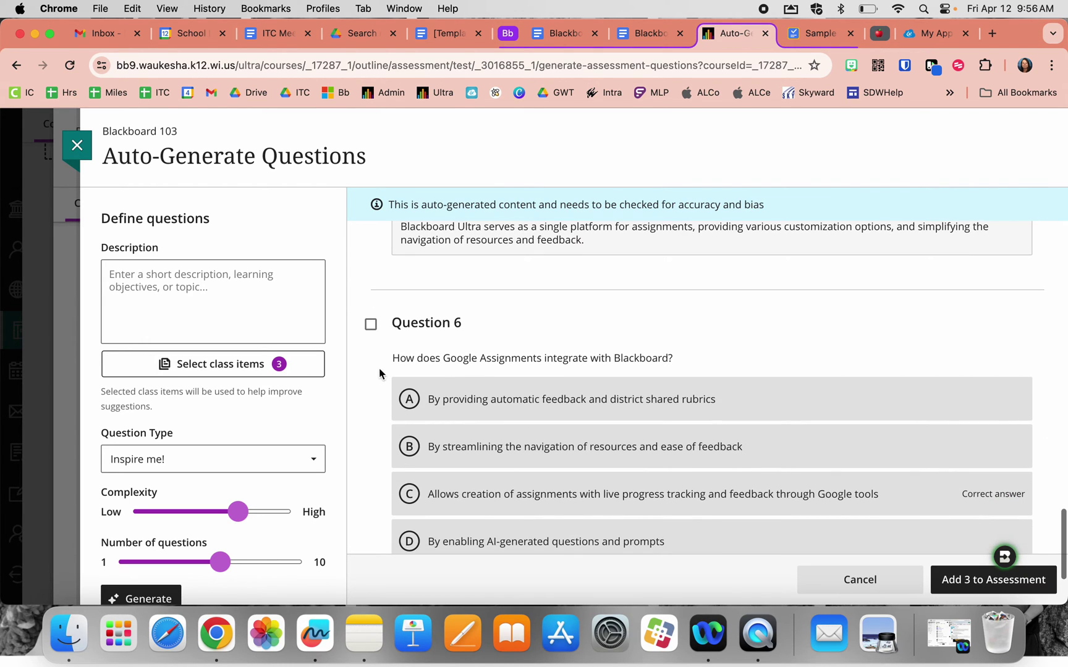
click(371, 324)
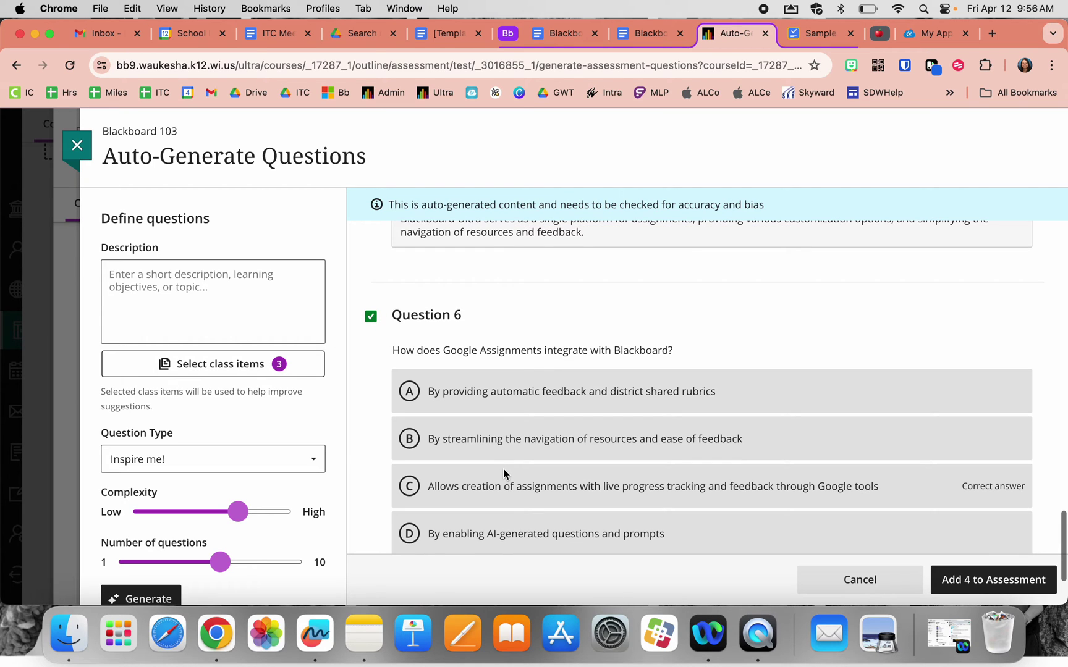
scroll(549, 368, up, 3)
scroll(550, 369, up, 10)
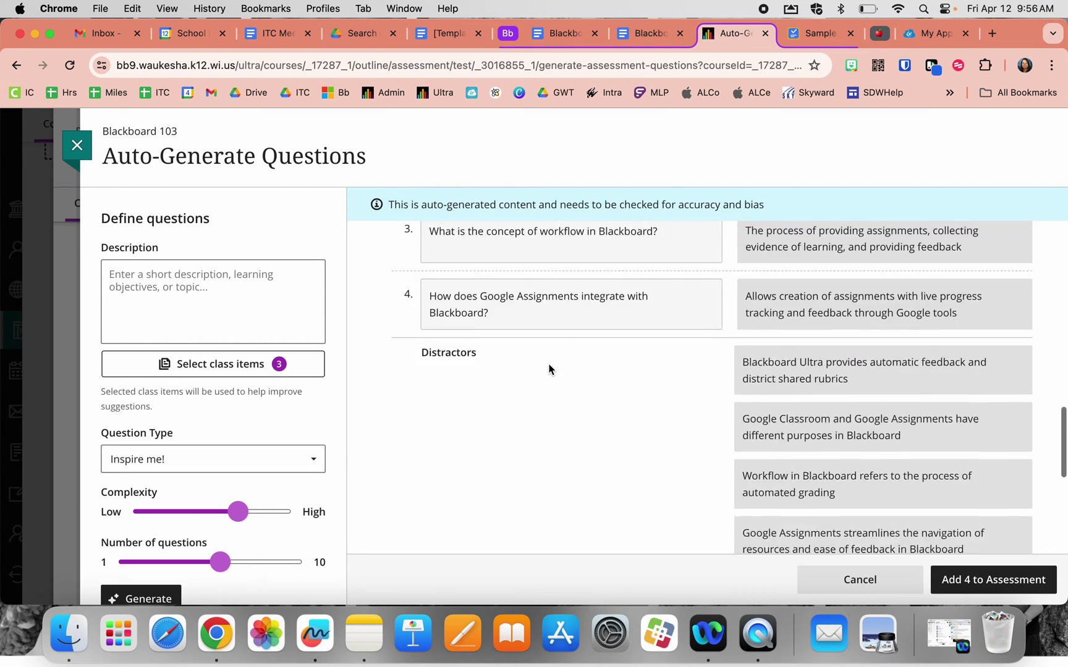
scroll(549, 369, up, 8)
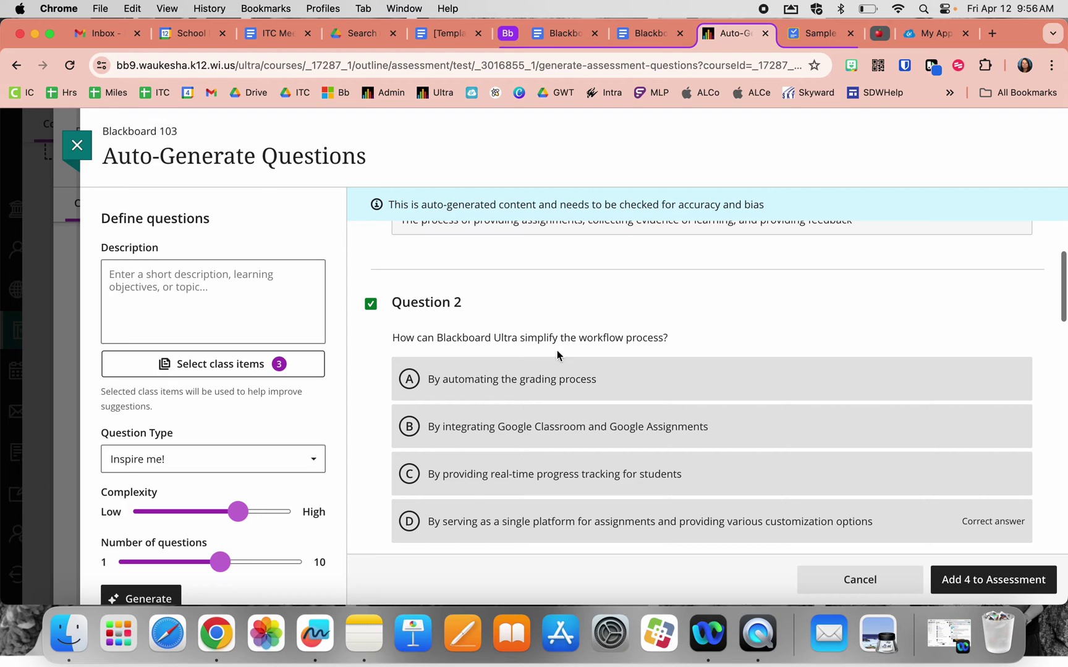
scroll(440, 324, up, 3)
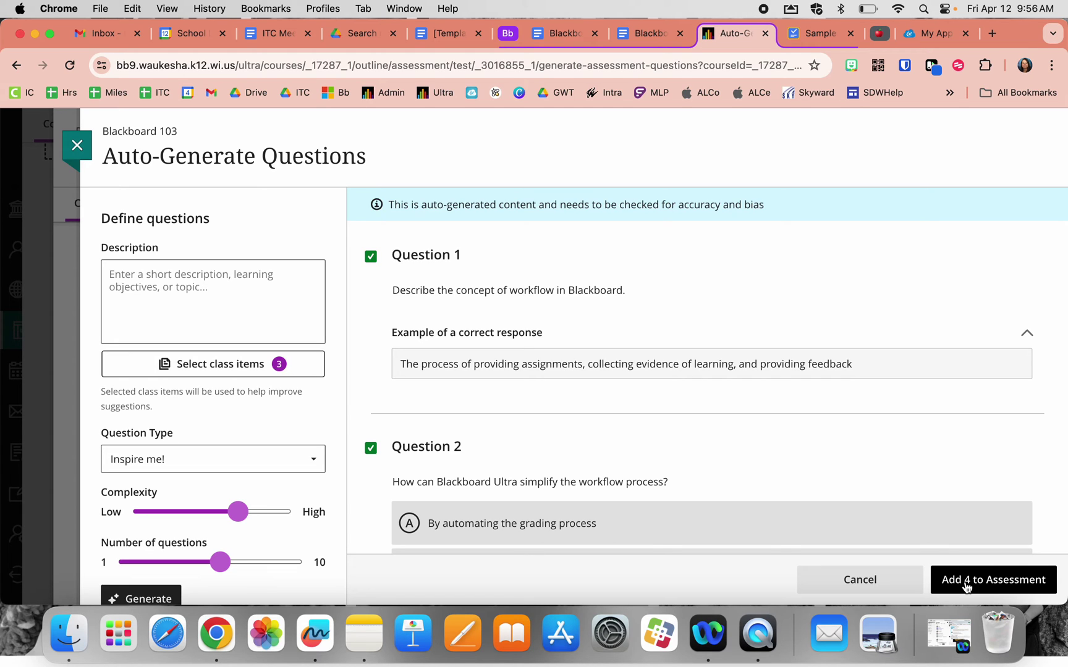
- Discard the generated questions, then open Add Question Pool and cancel it without adding any
click(870, 594)
click(664, 416)
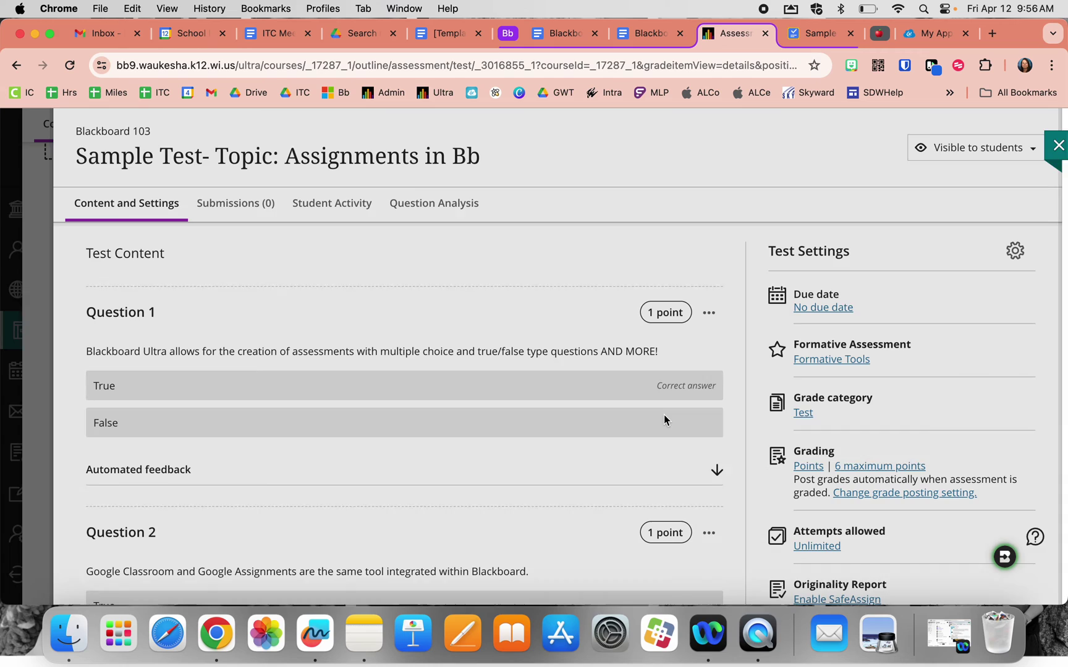
click(406, 288)
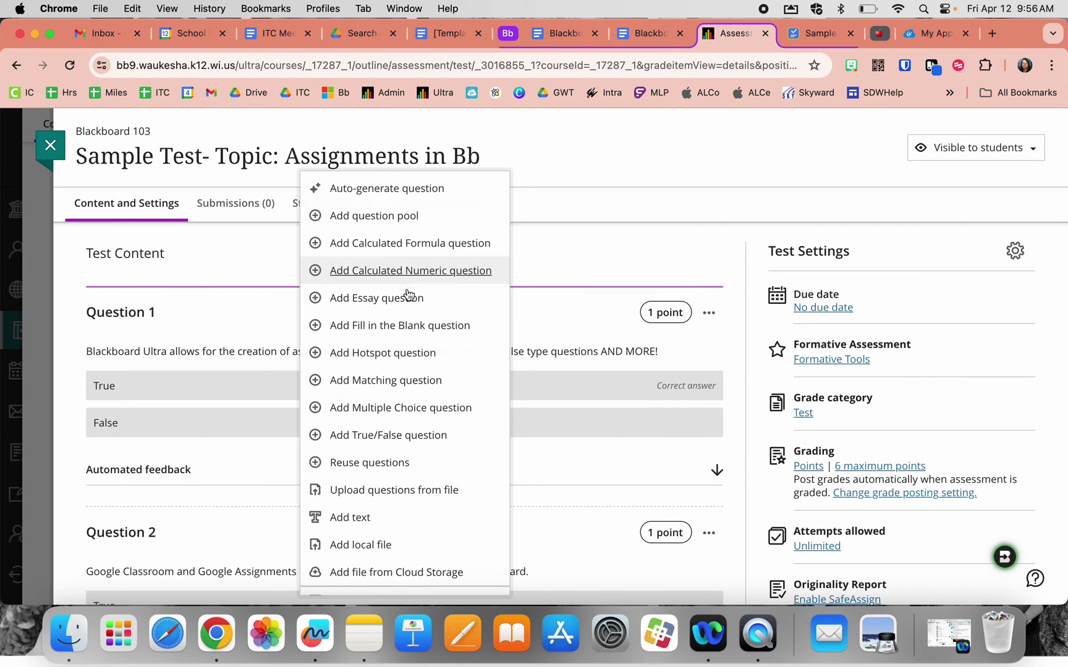
click(436, 216)
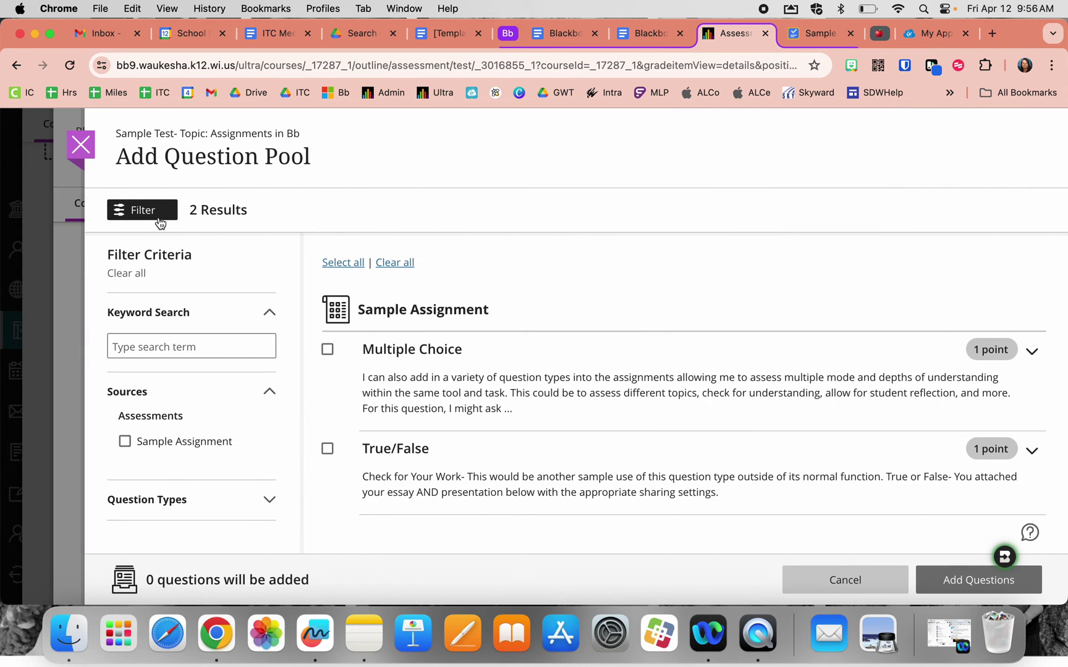
click(159, 218)
click(146, 215)
click(844, 583)
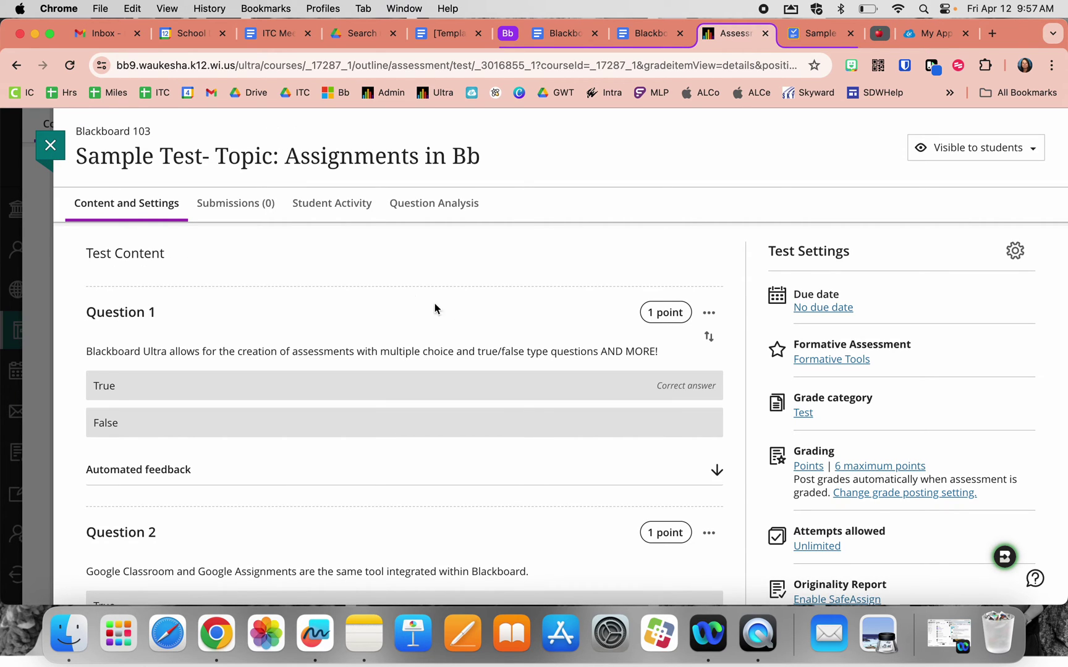
click(404, 286)
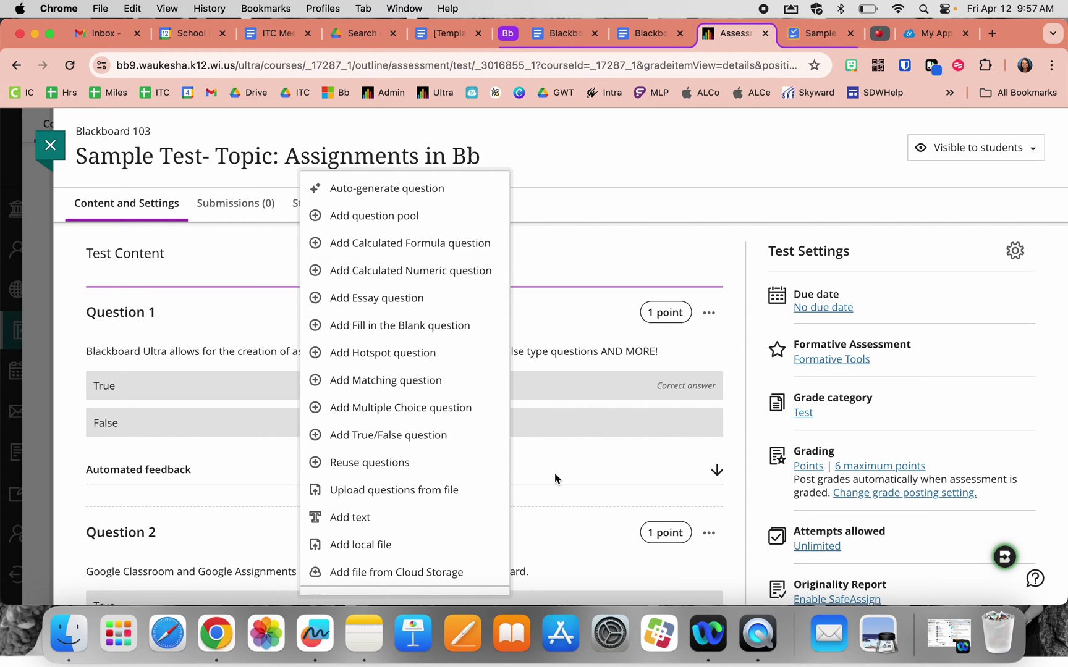
scroll(554, 473, down, 2)
scroll(554, 476, down, 15)
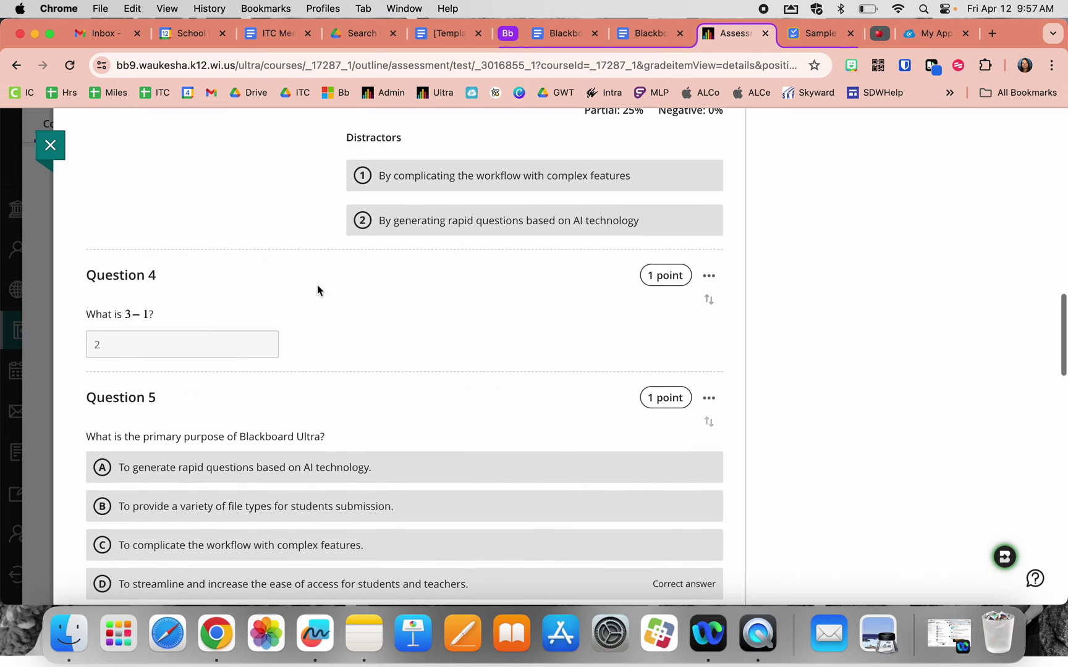
click(708, 275)
click(640, 302)
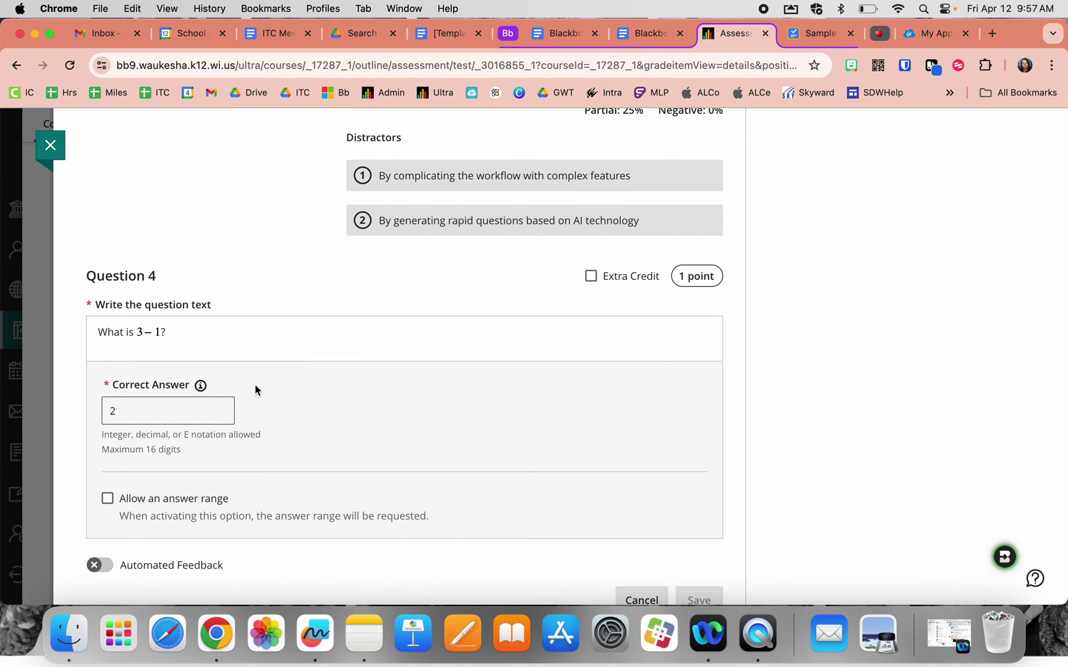
click(208, 331)
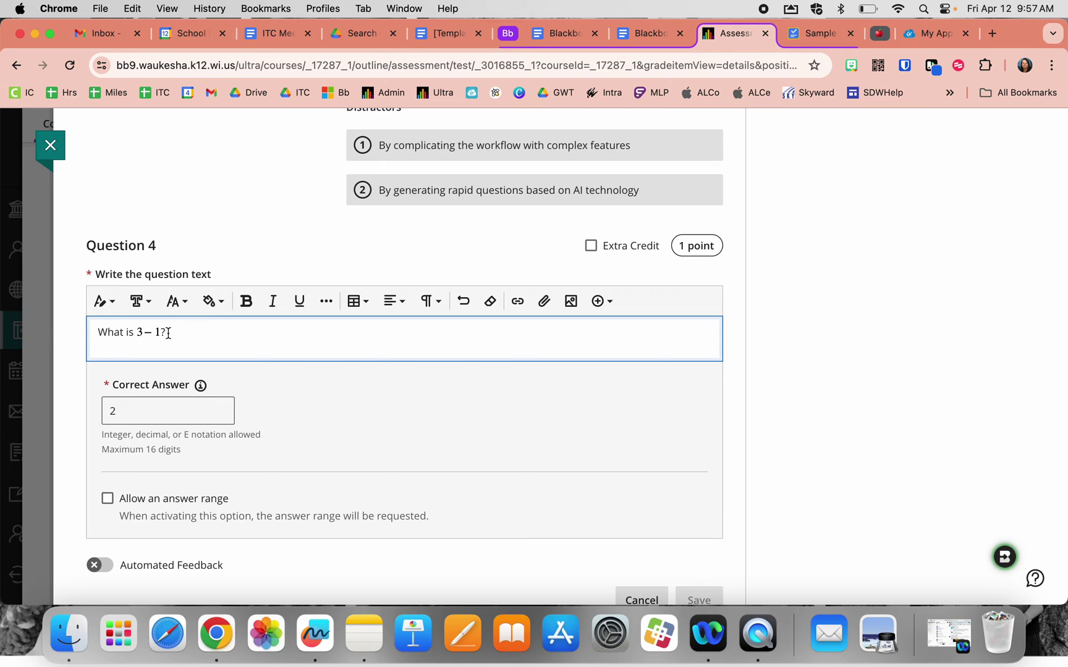
click(597, 302)
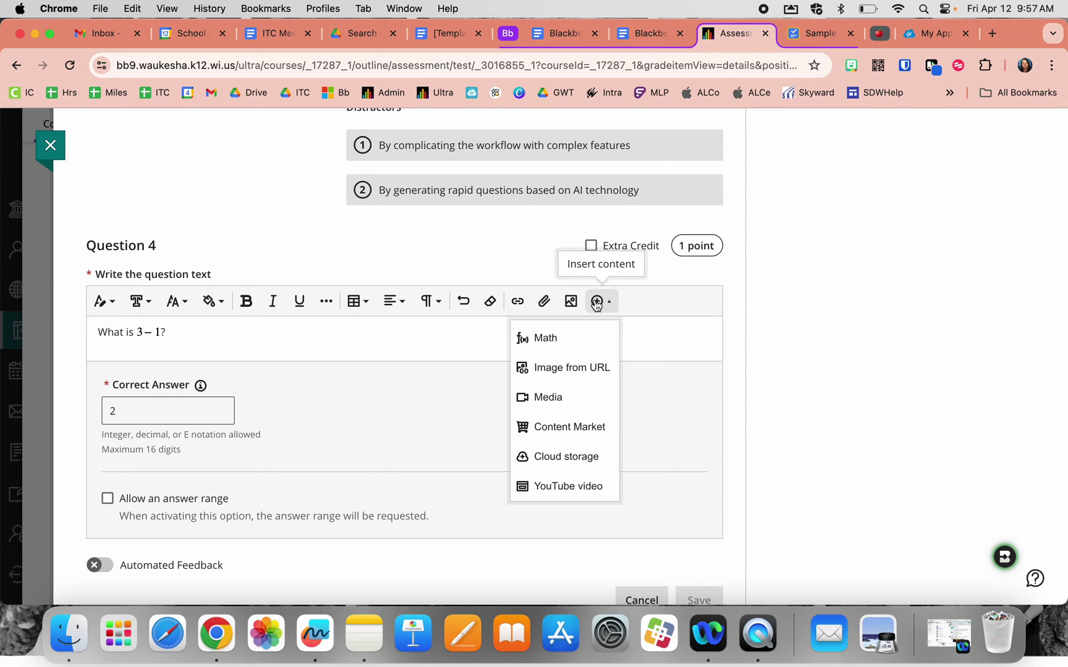
click(591, 341)
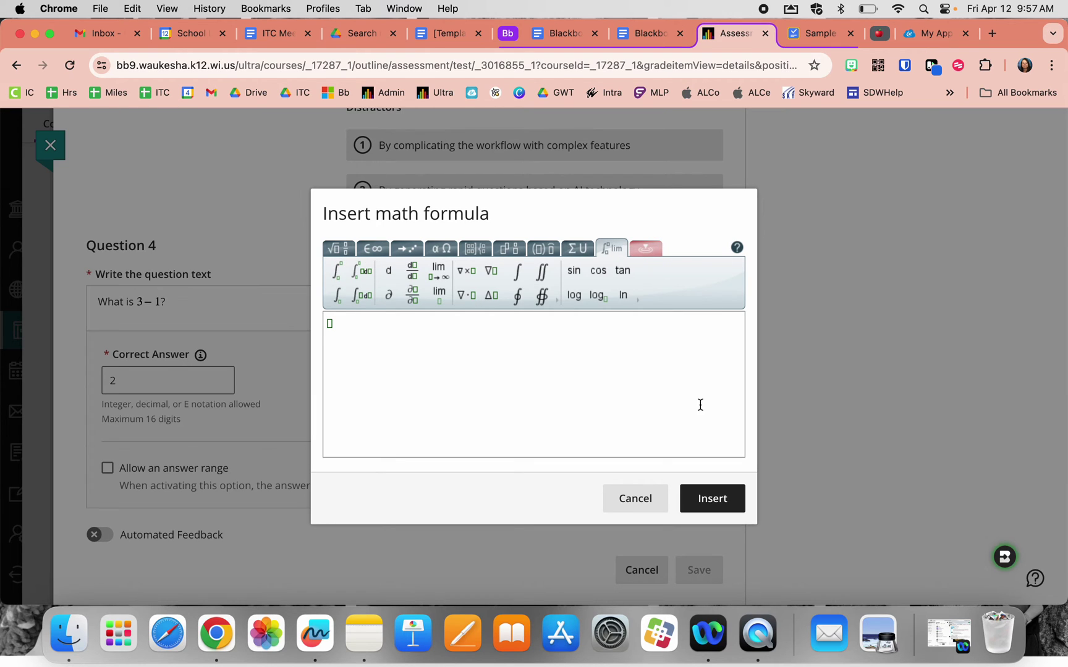
click(627, 502)
click(197, 384)
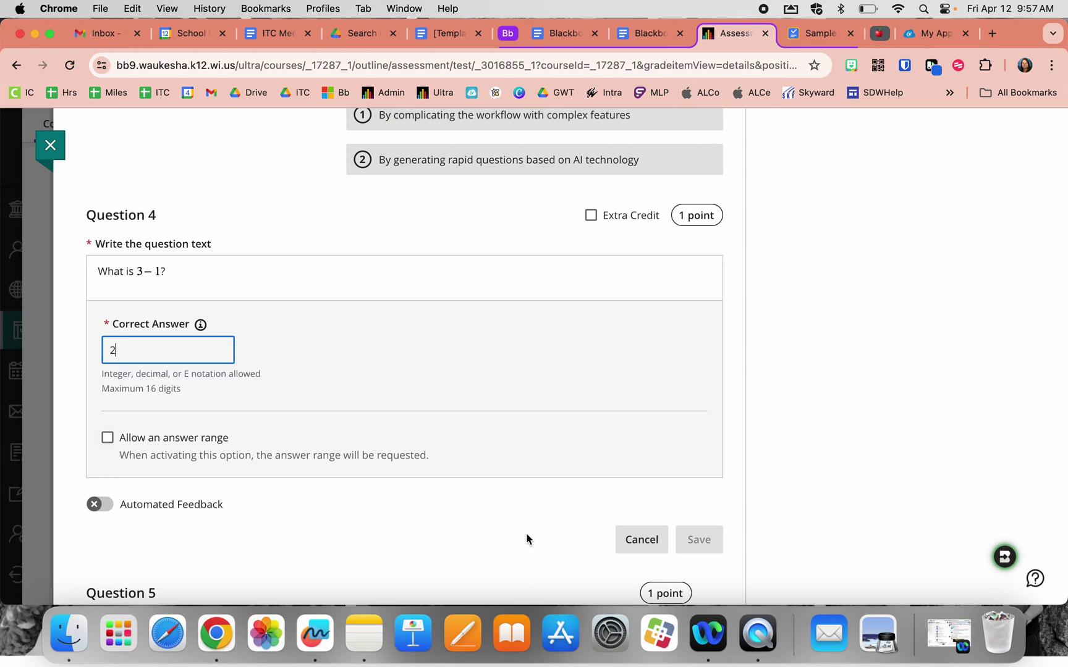
click(641, 540)
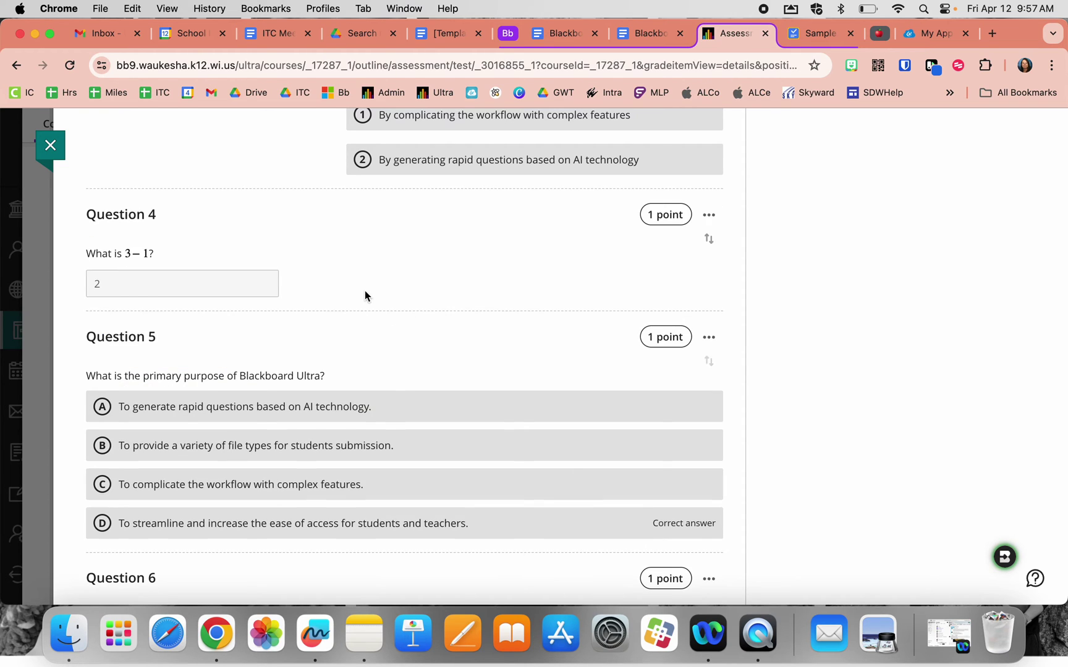
click(407, 313)
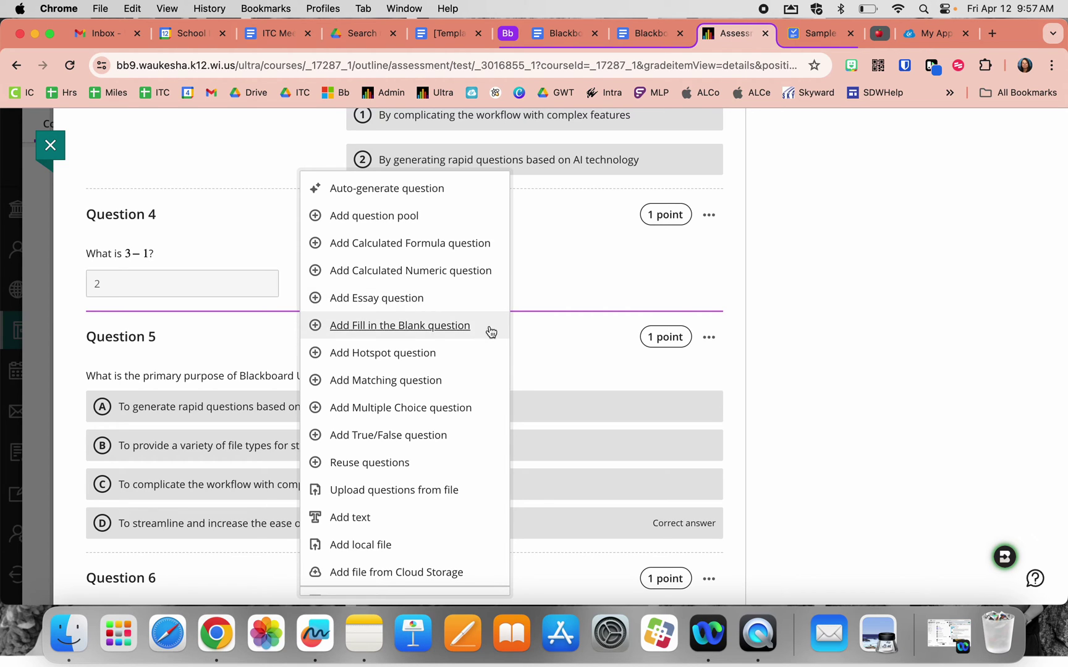
scroll(570, 359, down, 2)
scroll(570, 354, down, 5)
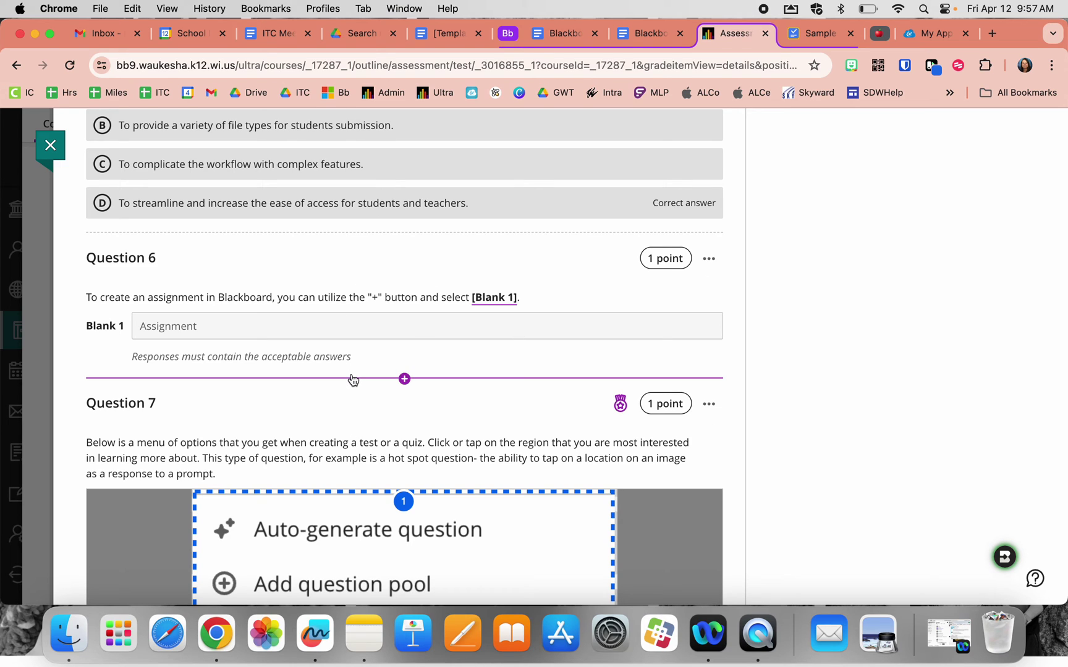
click(707, 264)
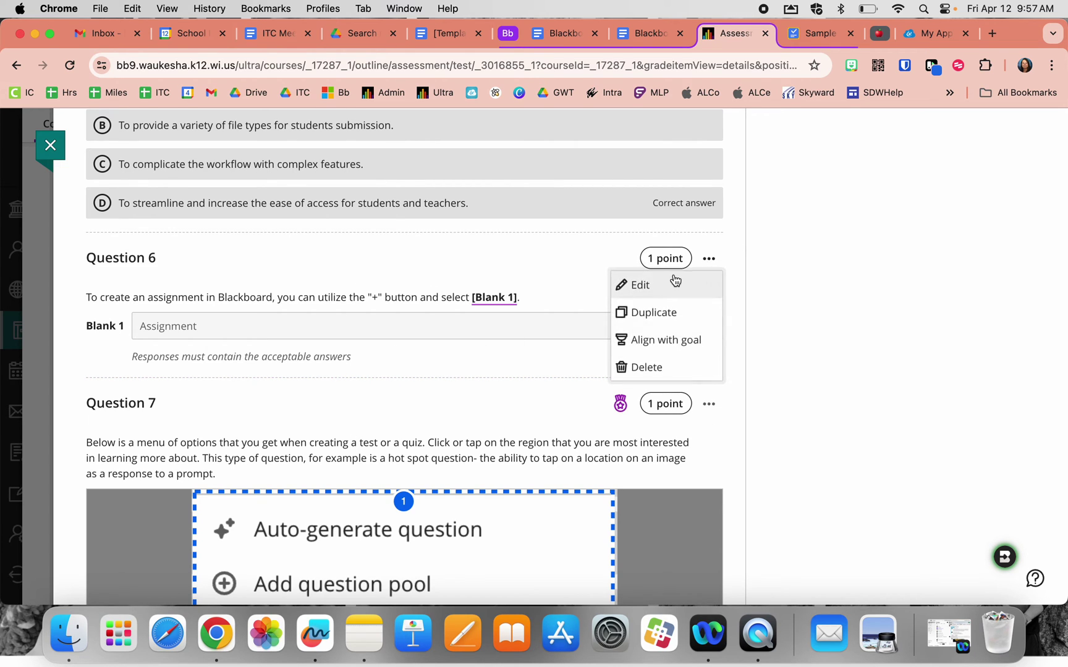
click(639, 284)
click(146, 372)
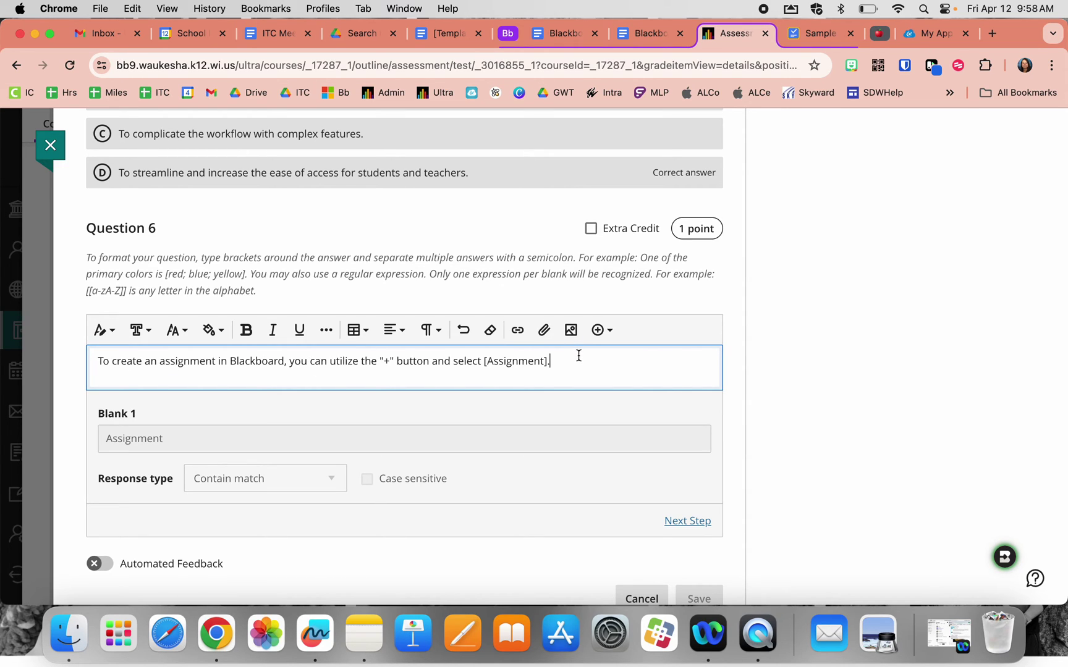
text({)
text([)
key(BackSpace)
key(BackSpace)
key(BackSpace)
text(and in)
key(BackSpace)
key(BackSpace)
text([Test)
text(])
text(.)
click(682, 524)
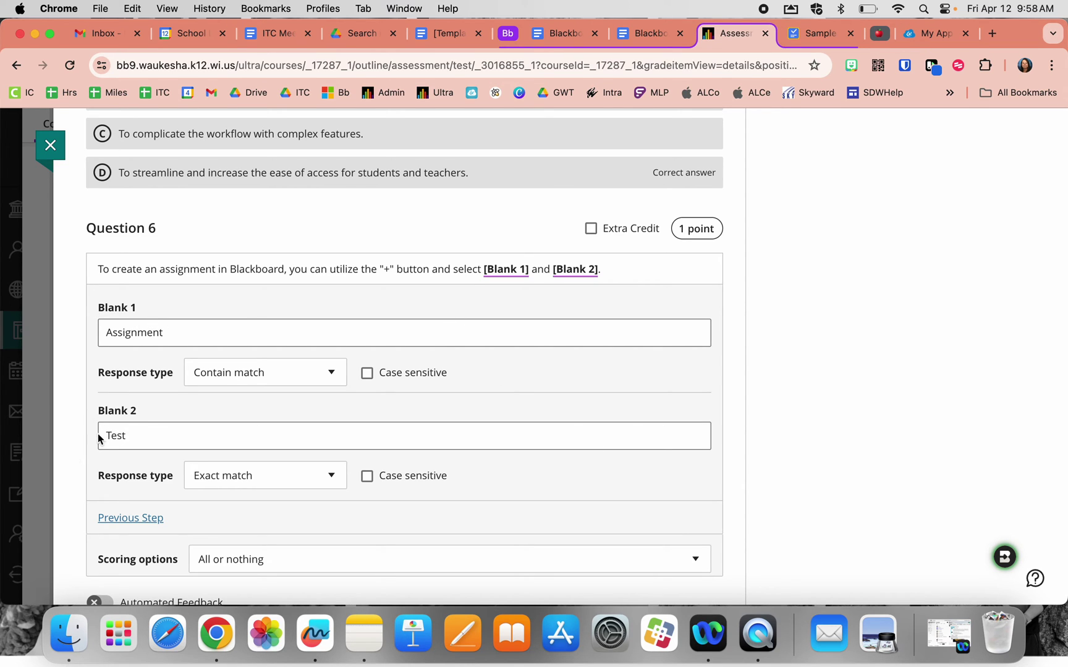
click(235, 477)
click(239, 542)
click(247, 476)
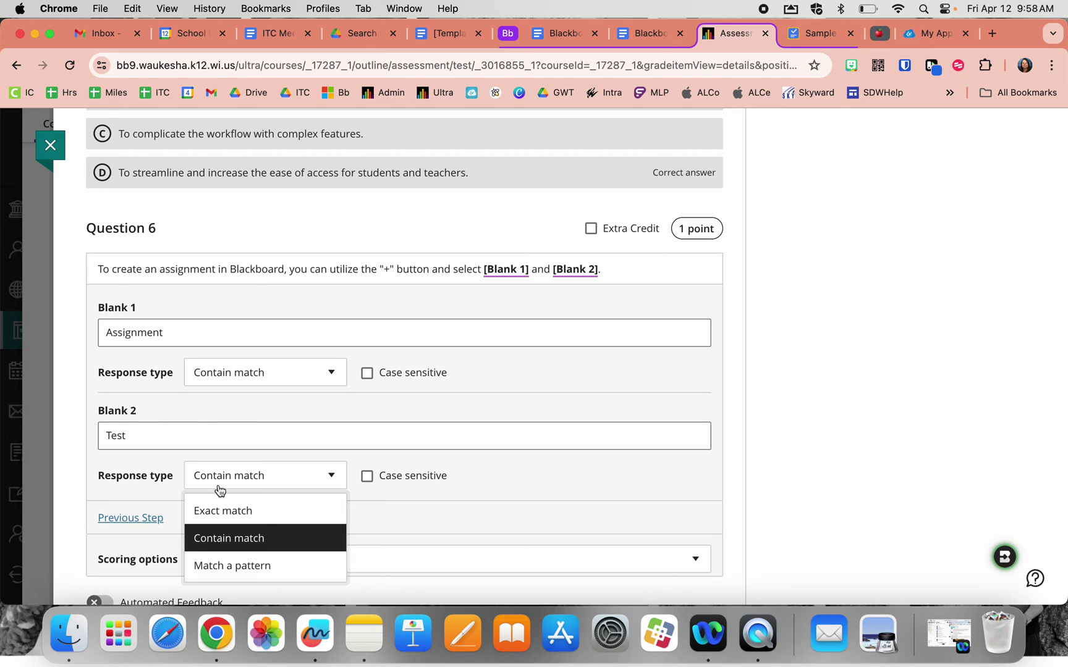
drag(233, 443, 85, 435)
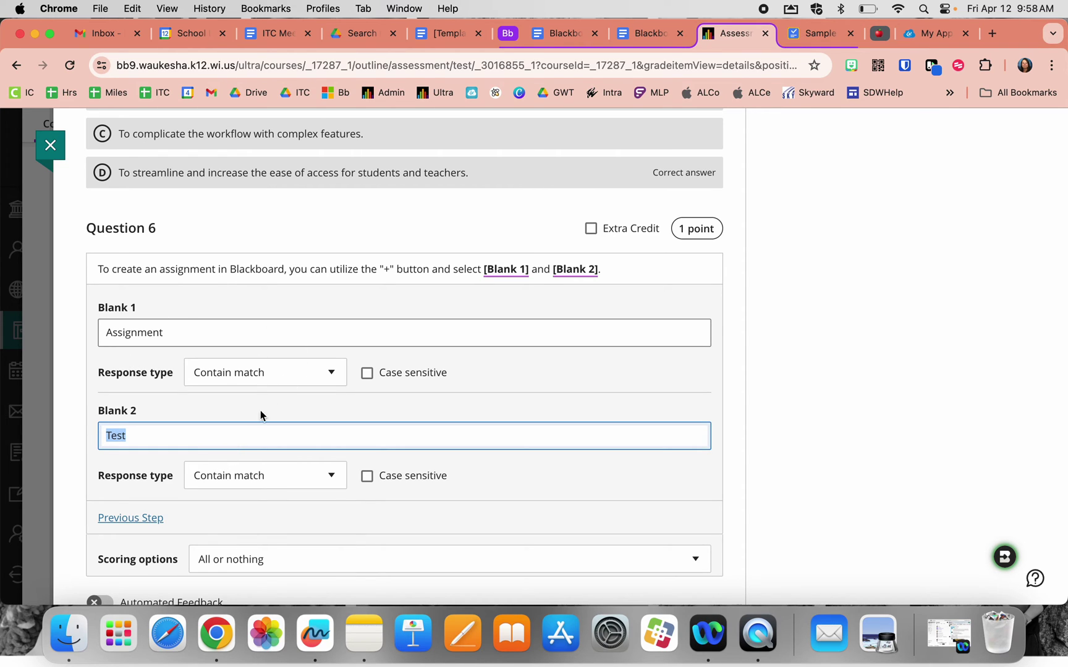
click(305, 556)
scroll(306, 554, down, 5)
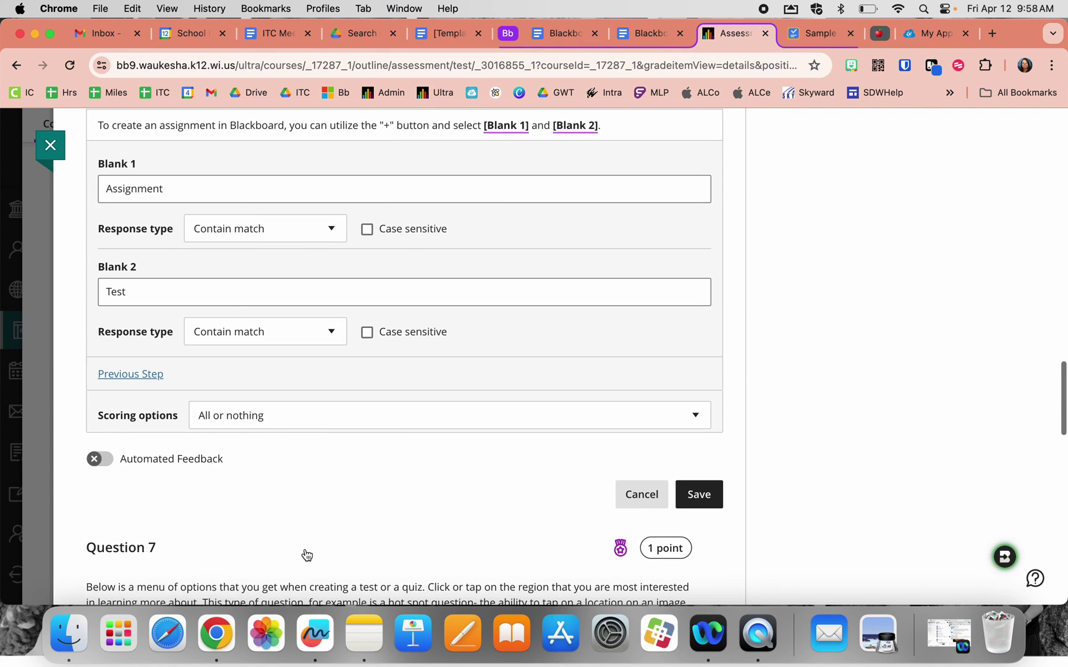
click(293, 414)
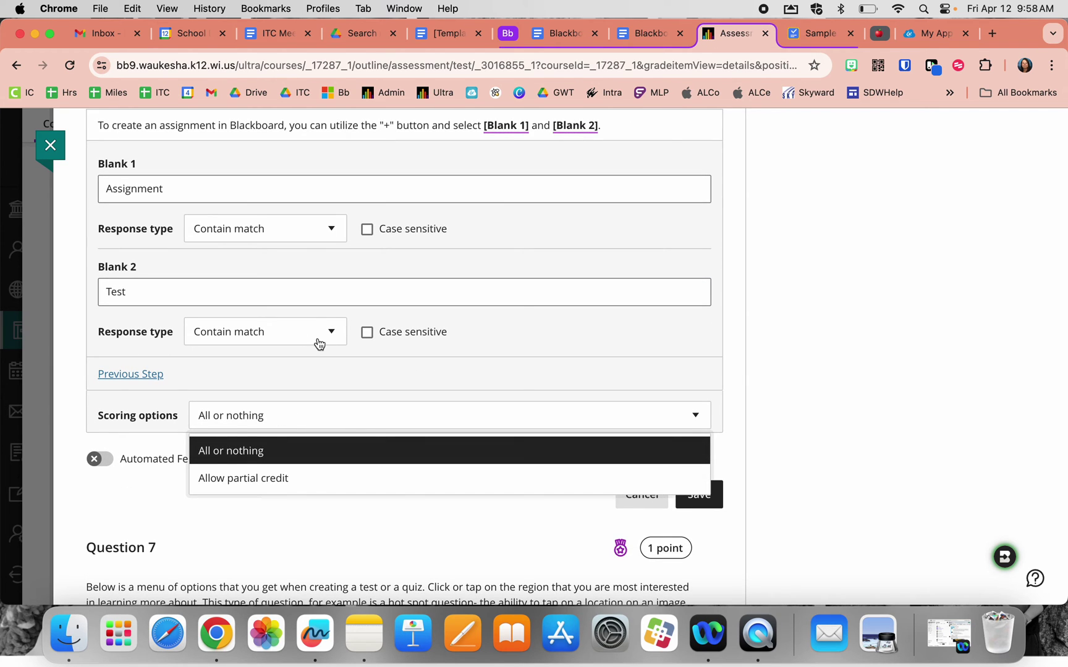
double_click(333, 289)
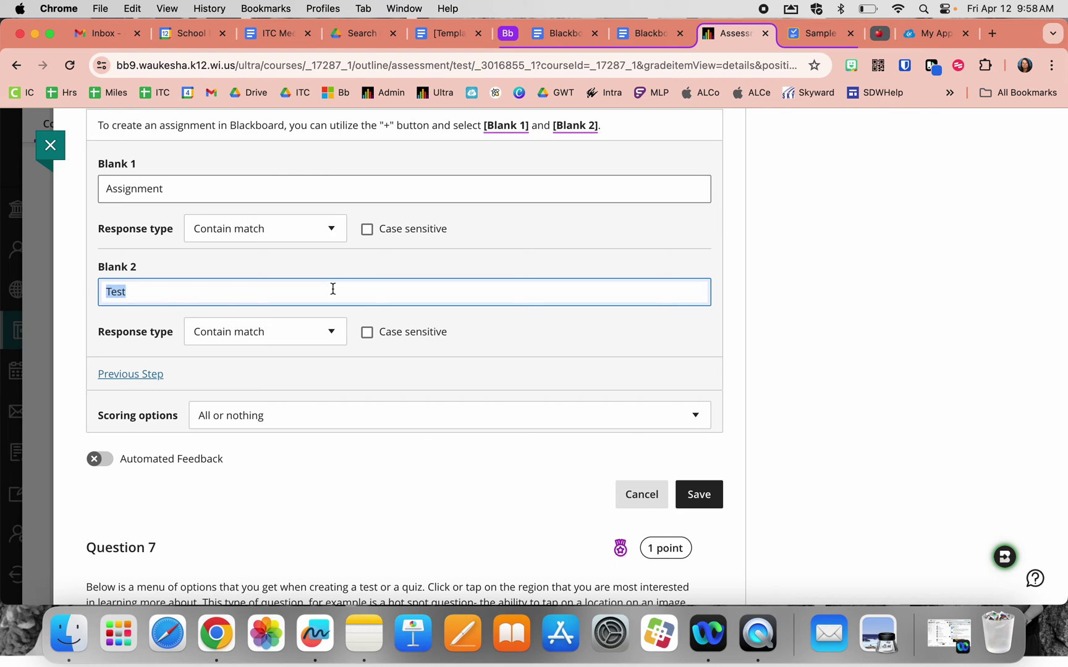
key(BackSpace)
click(634, 502)
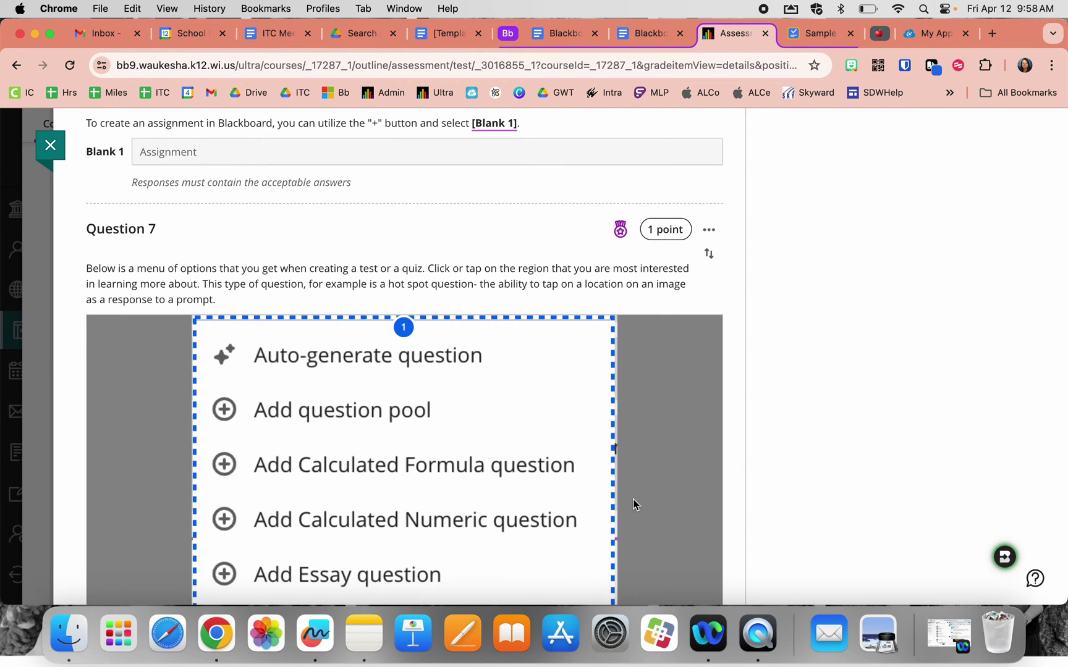
- Open hotspot Question 7 for editing
click(403, 207)
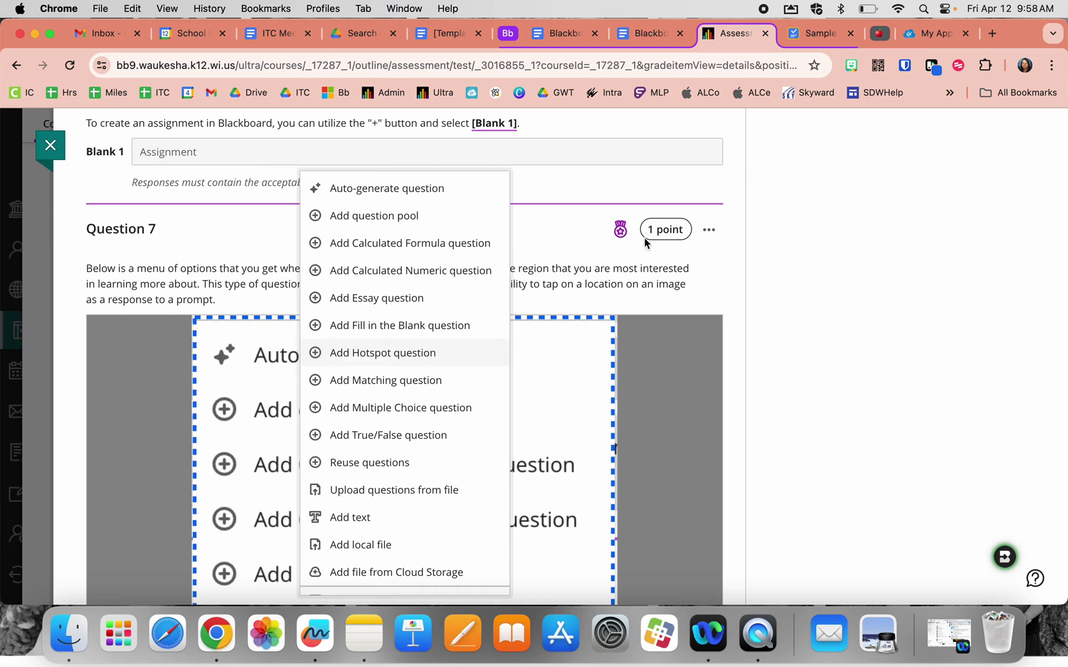
click(695, 269)
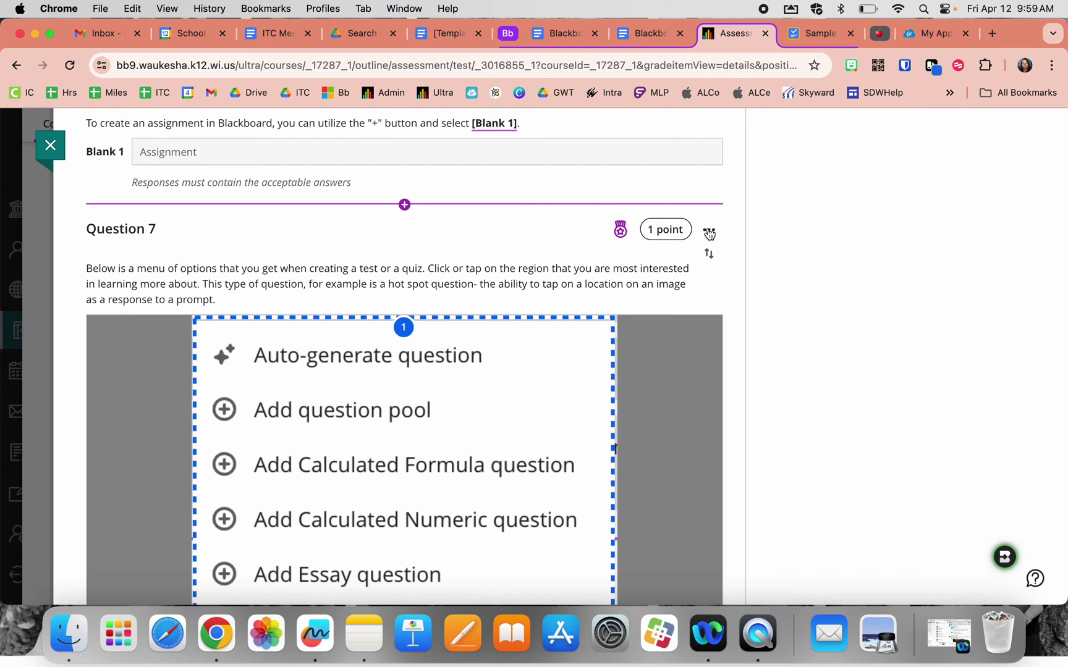
click(710, 234)
click(676, 256)
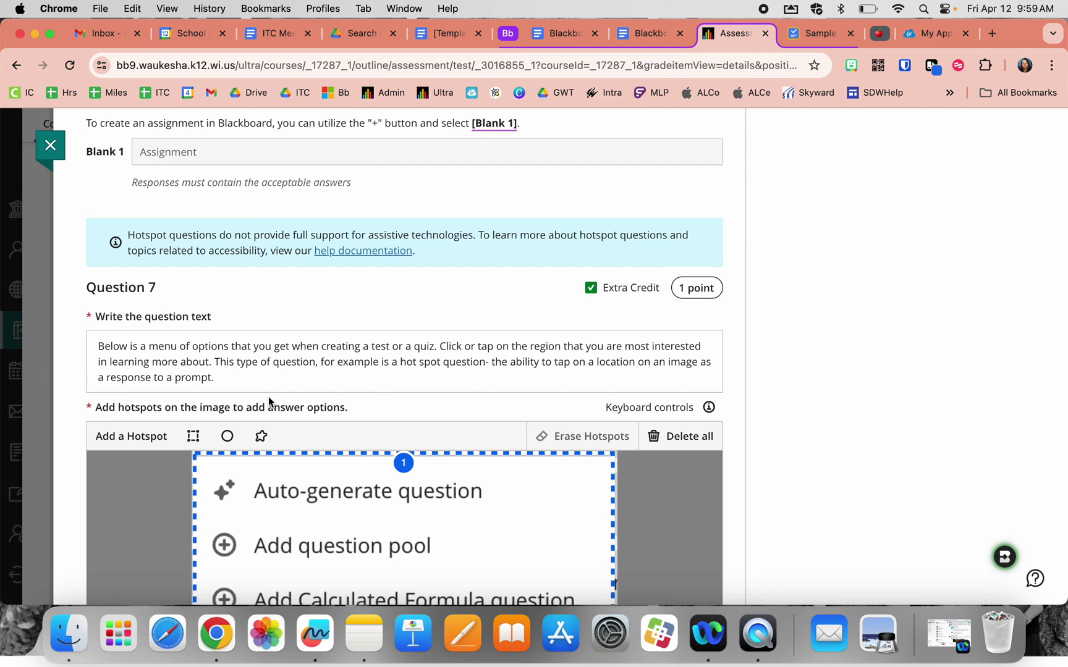
scroll(269, 402, down, 5)
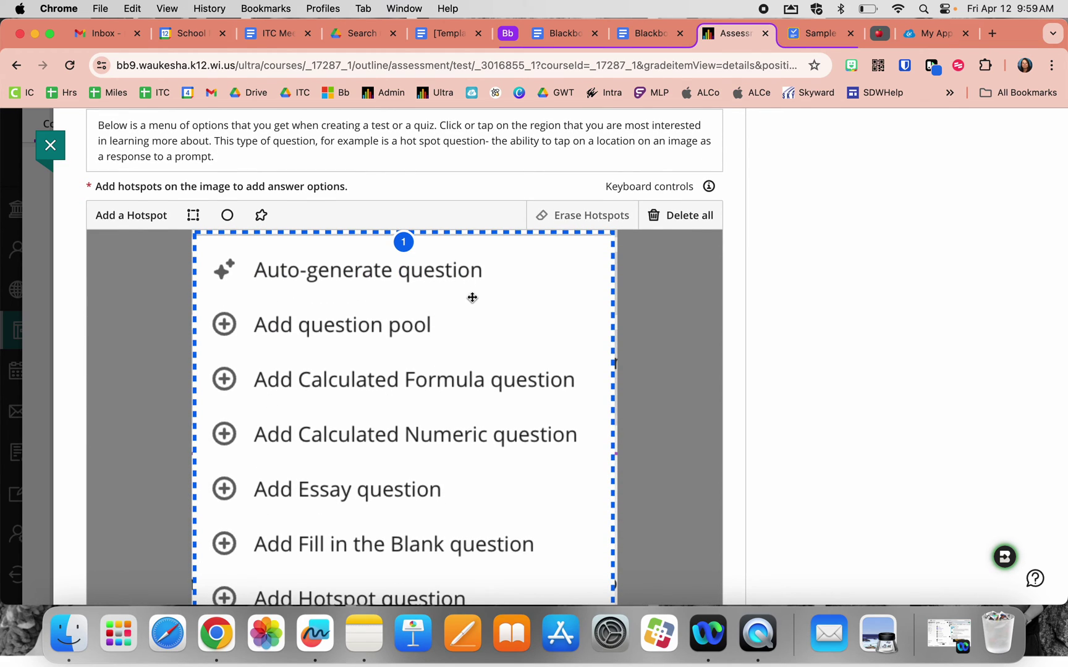
scroll(472, 297, down, 3)
scroll(472, 297, up, 4)
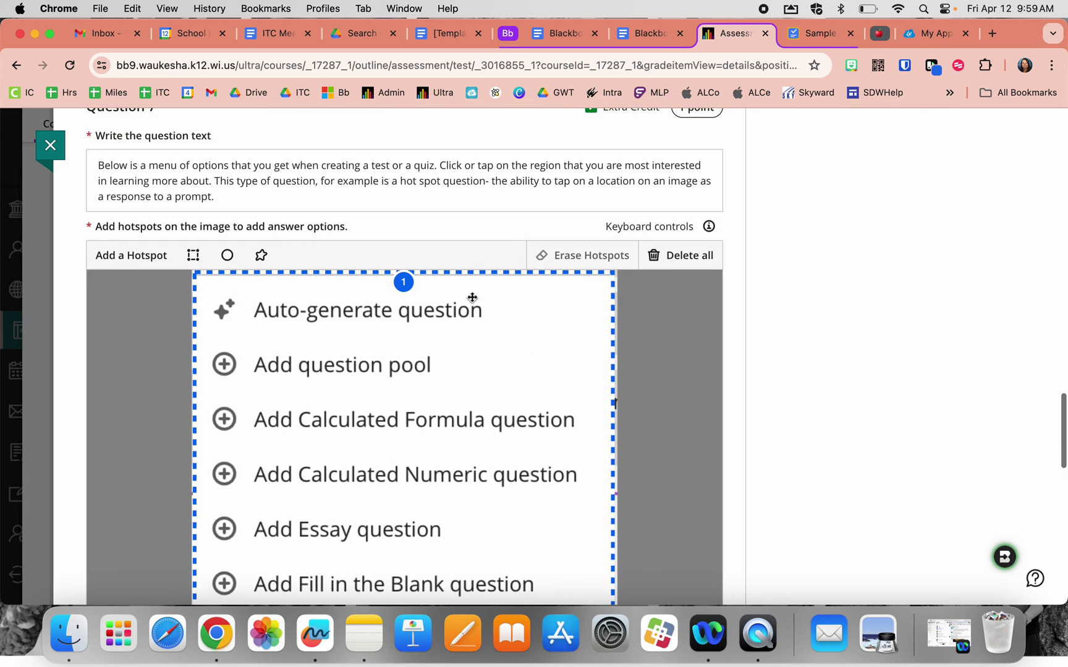
- Replace the existing hotspot with two new ones on Auto-generate question and Add Calculated Formula question
click(194, 267)
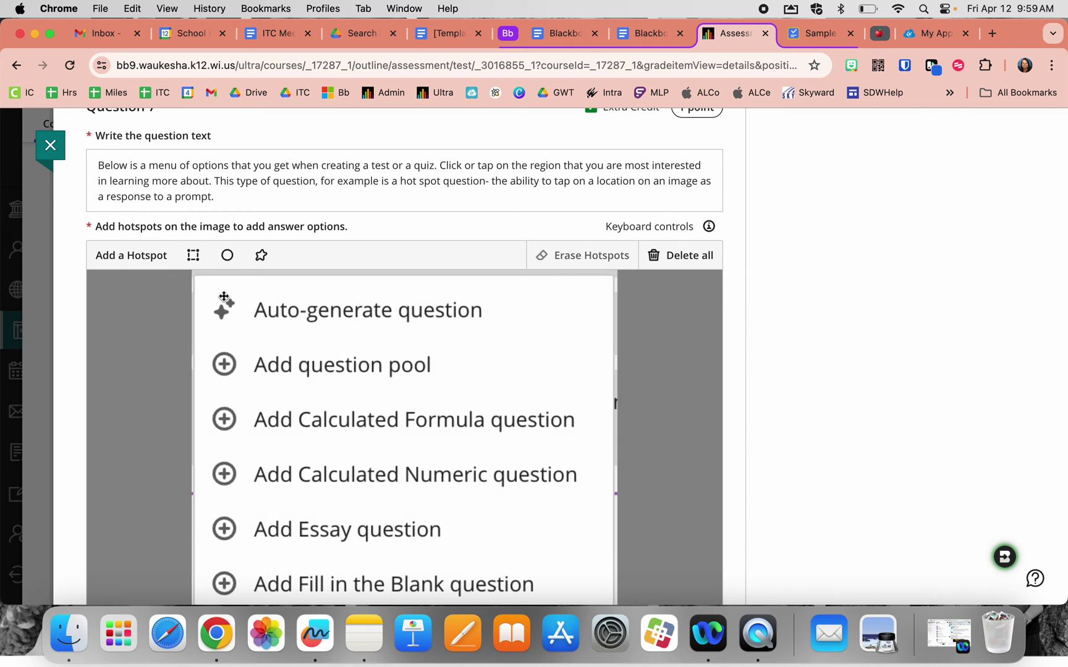
click(194, 256)
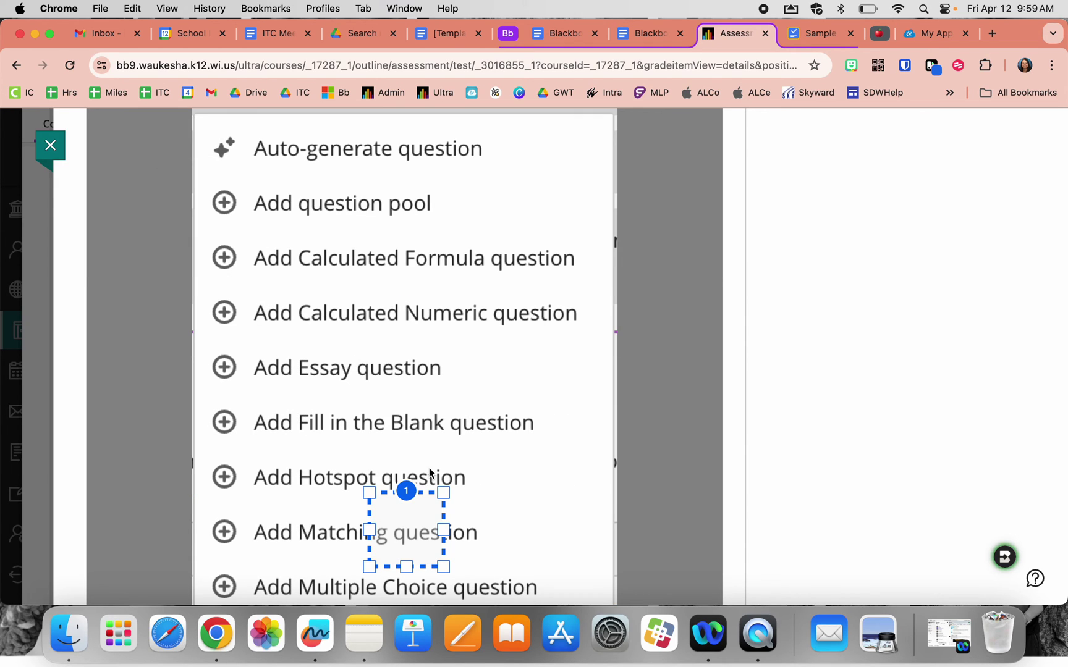
drag(419, 517, 244, 137)
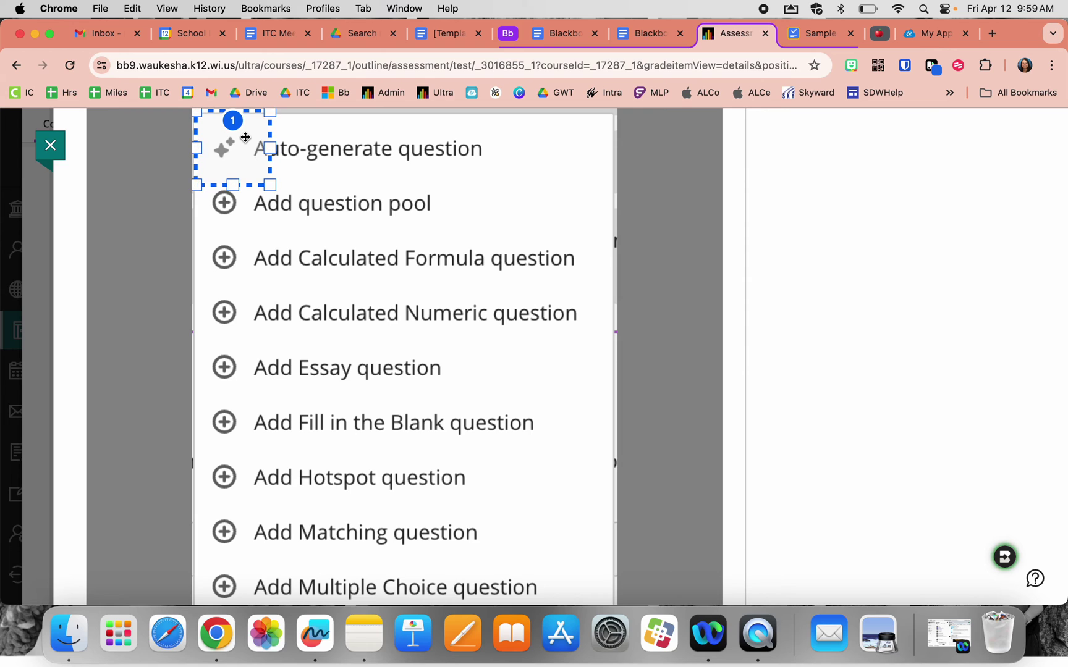
scroll(241, 136, up, 2)
click(197, 175)
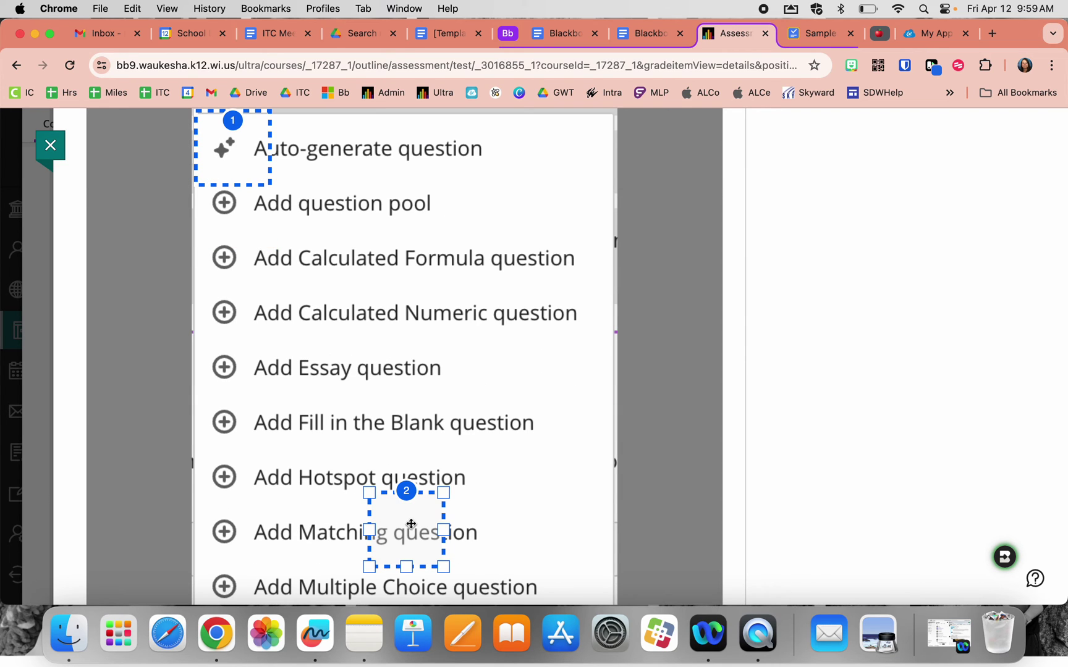
drag(410, 522, 386, 252)
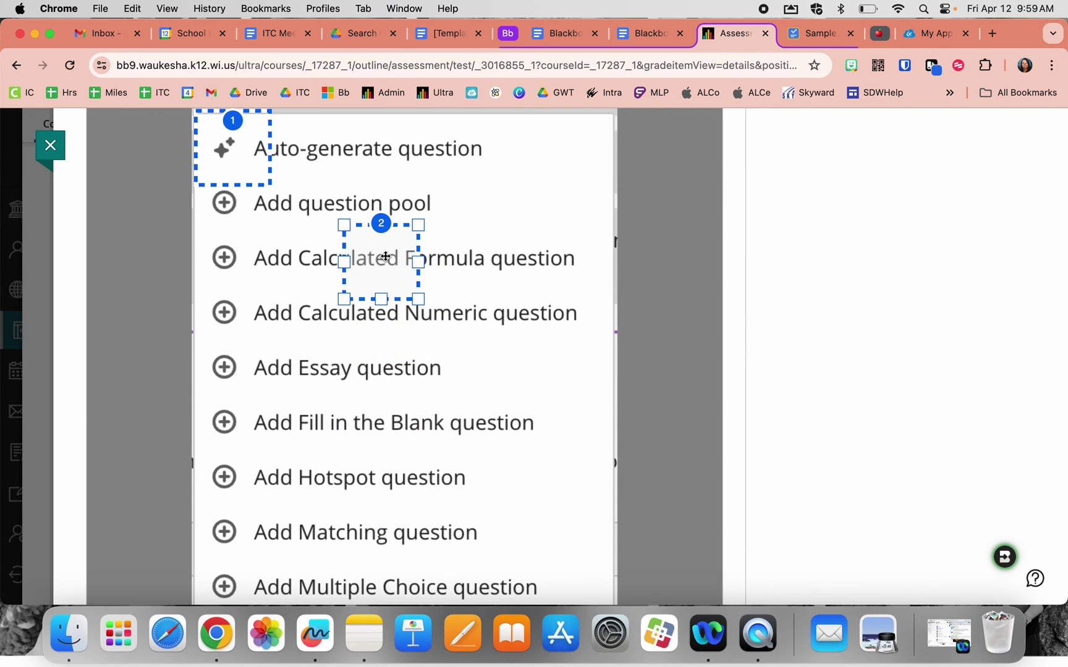
scroll(386, 255, up, 3)
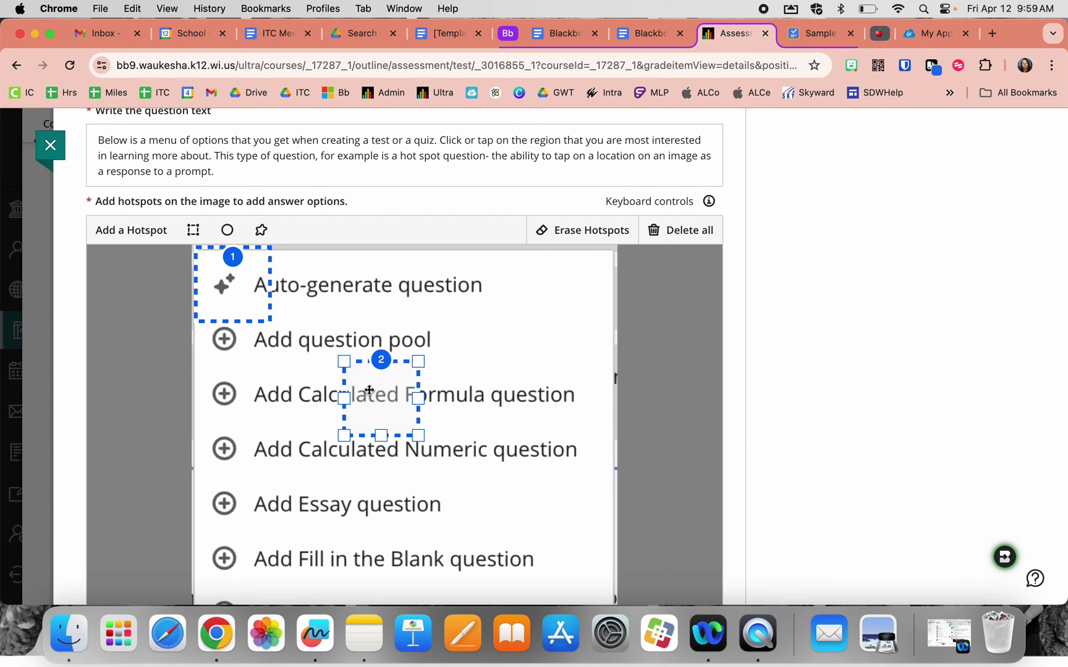
- Delete hotspot 2 and stretch hotspot 1 down the menu image to Reuse questions
key(BackSpace)
drag(270, 321, 655, 646)
scroll(472, 474, down, 5)
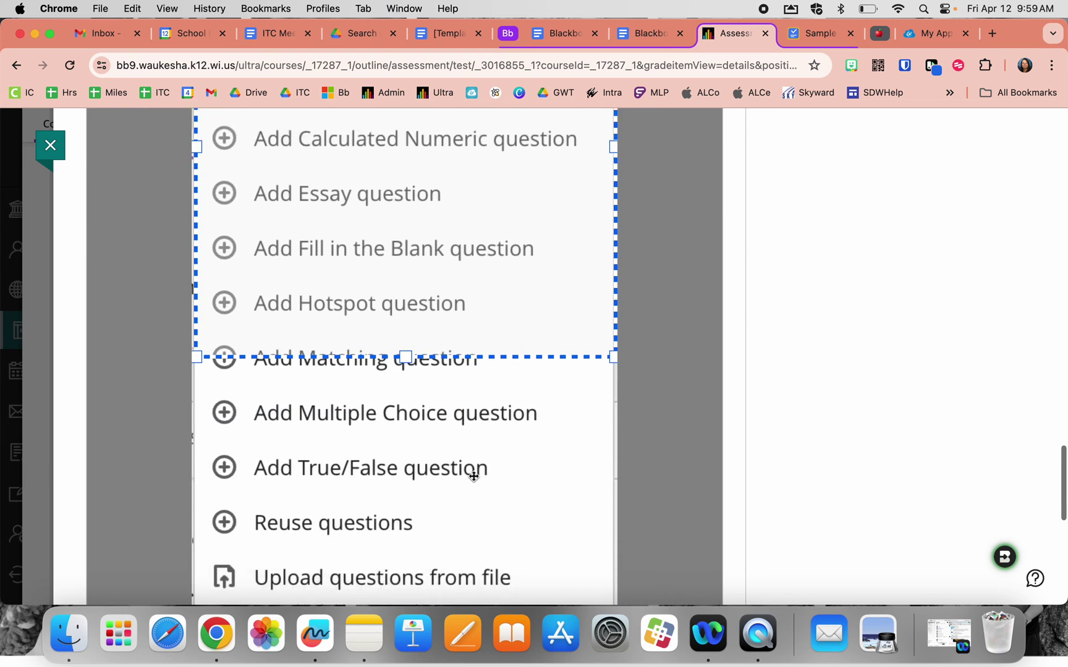
scroll(473, 476, down, 3)
drag(406, 250, 409, 438)
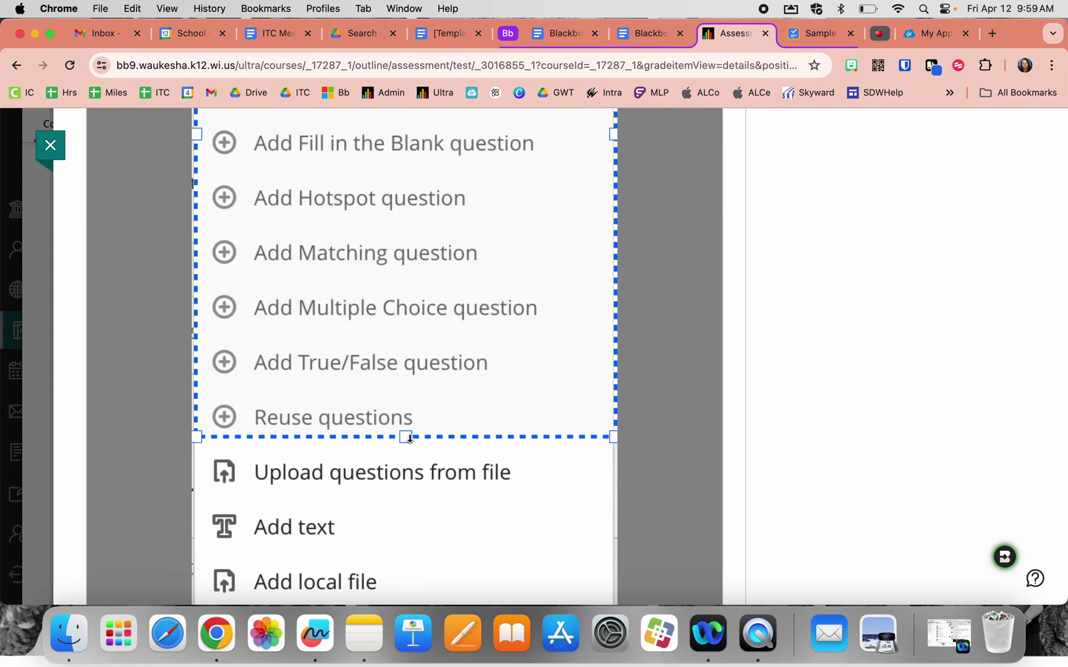
scroll(409, 439, up, 9)
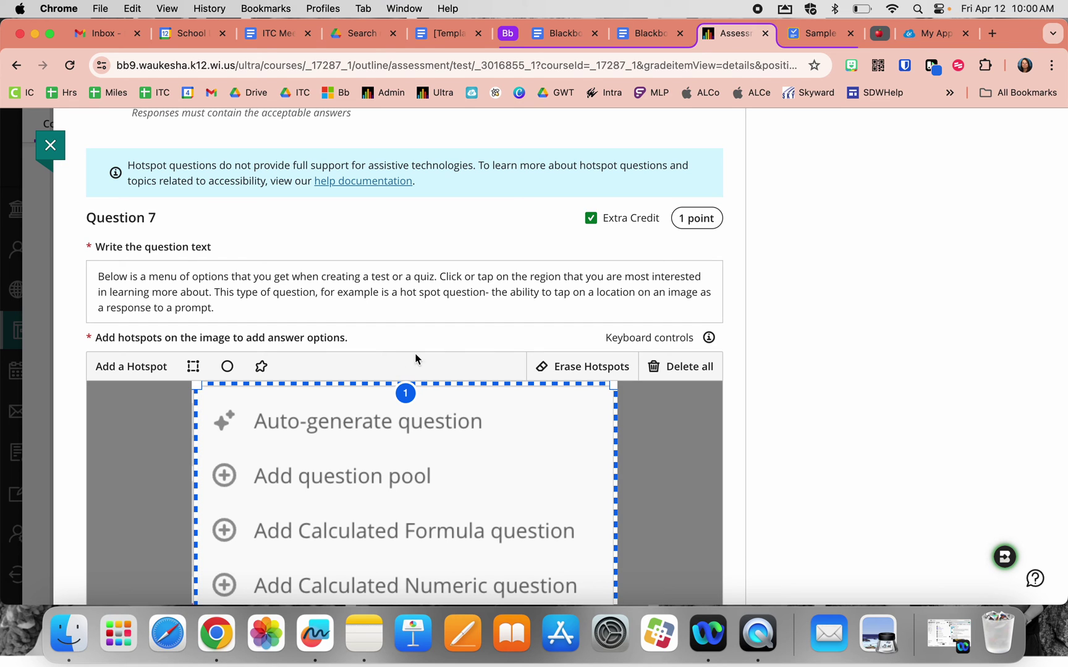
- Cancel Question 7's hotspot editor, discarding the hotspot changes
scroll(389, 386, down, 6)
scroll(387, 388, down, 2)
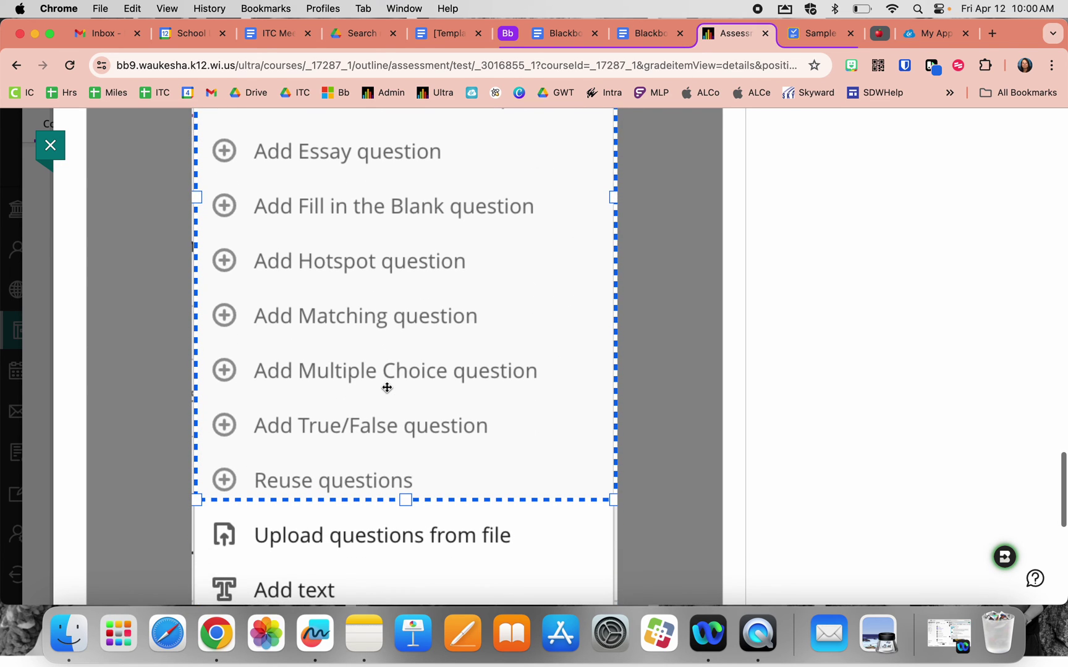
scroll(513, 437, down, 3)
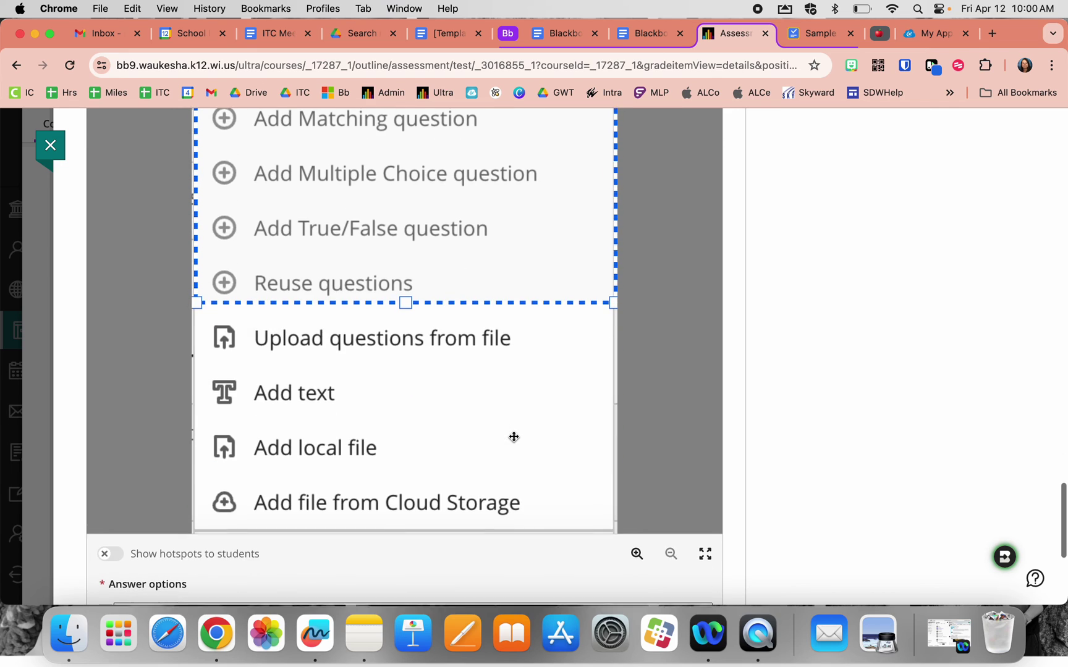
scroll(450, 418, down, 3)
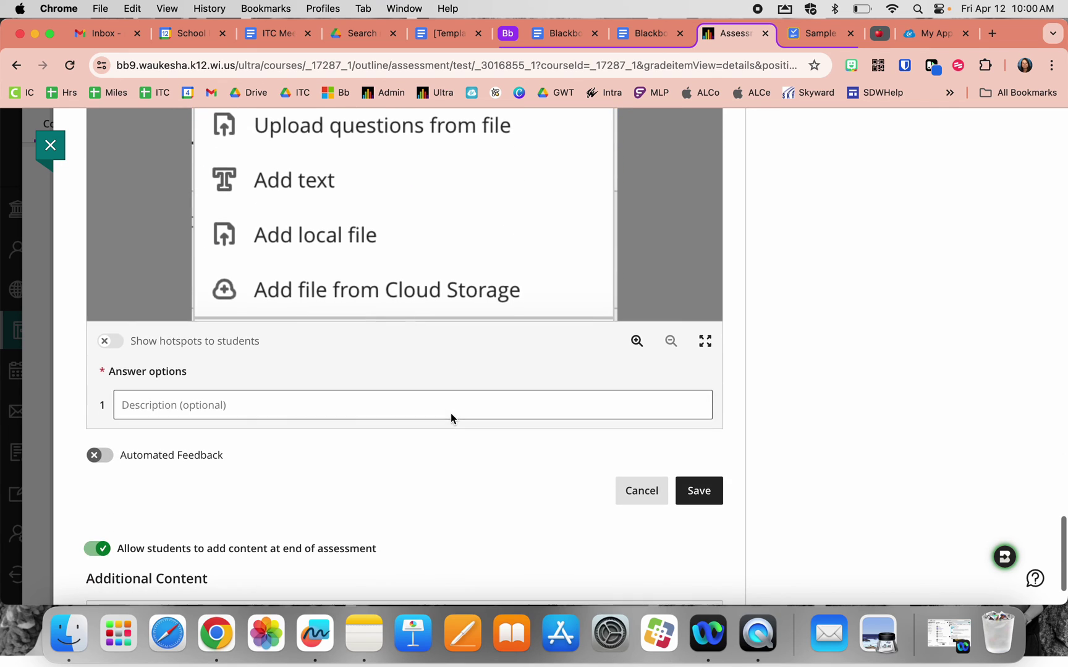
click(634, 500)
scroll(523, 376, up, 10)
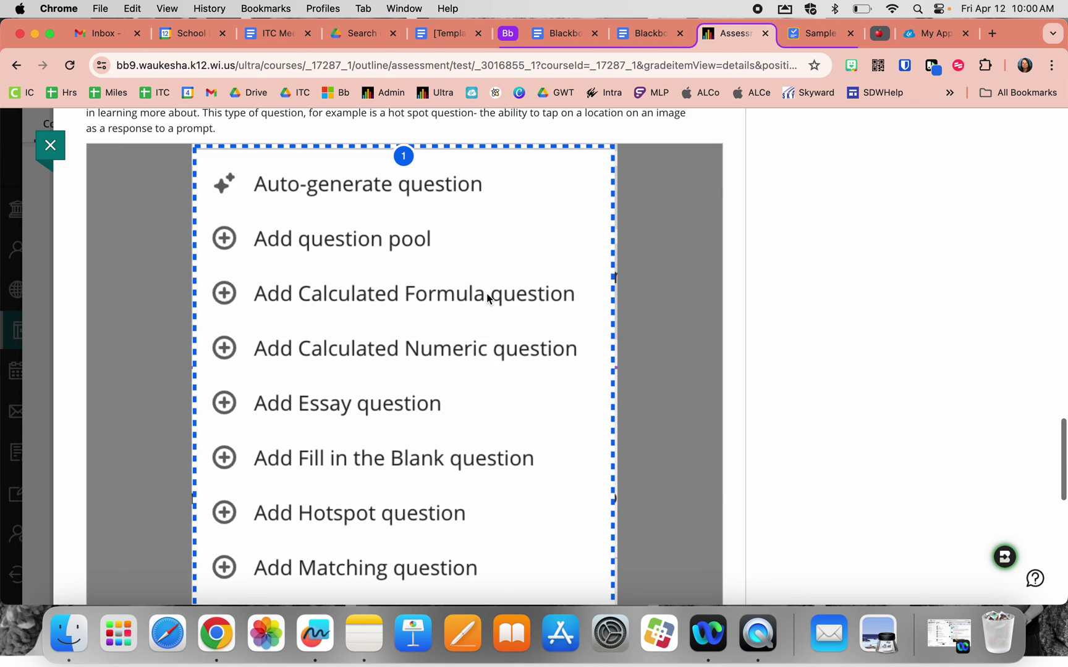
scroll(486, 293, up, 1)
click(403, 312)
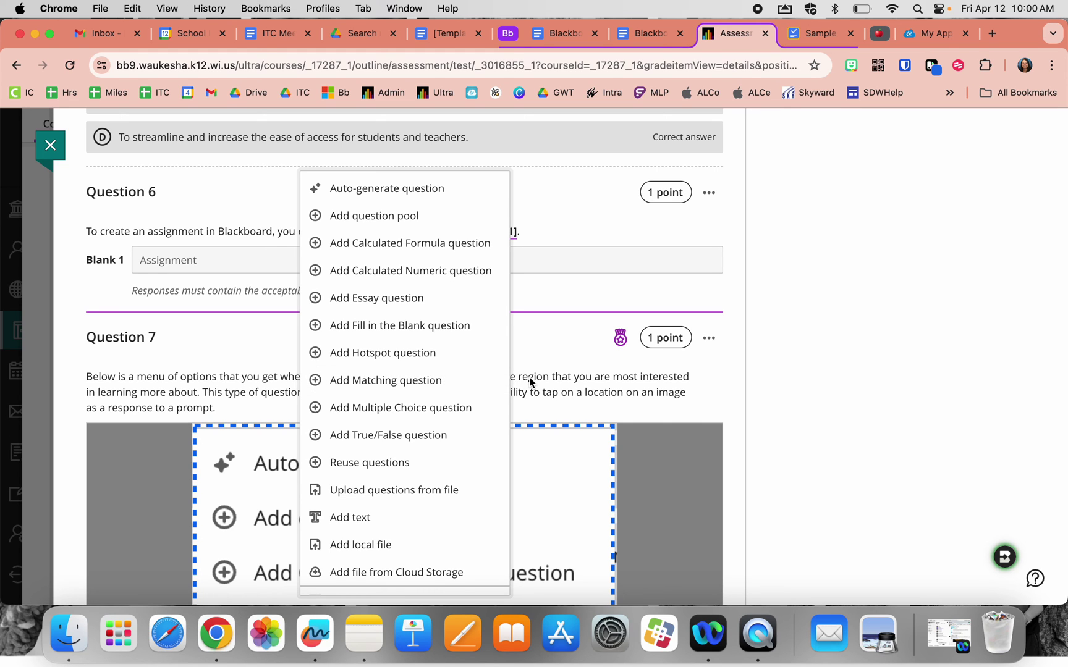
scroll(529, 381, up, 15)
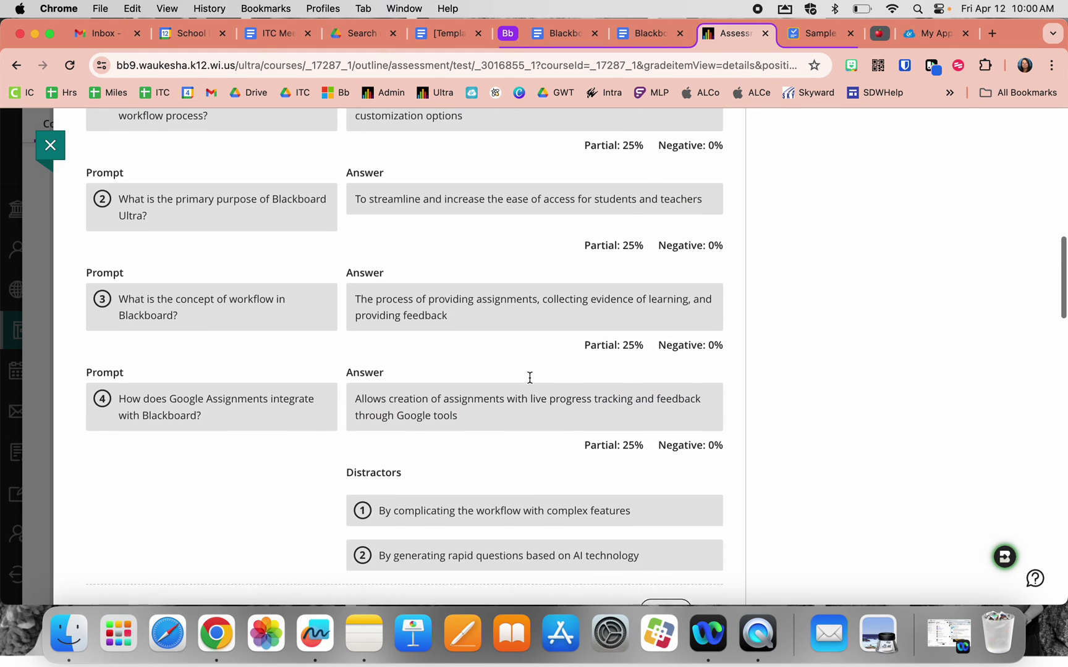
scroll(529, 377, up, 5)
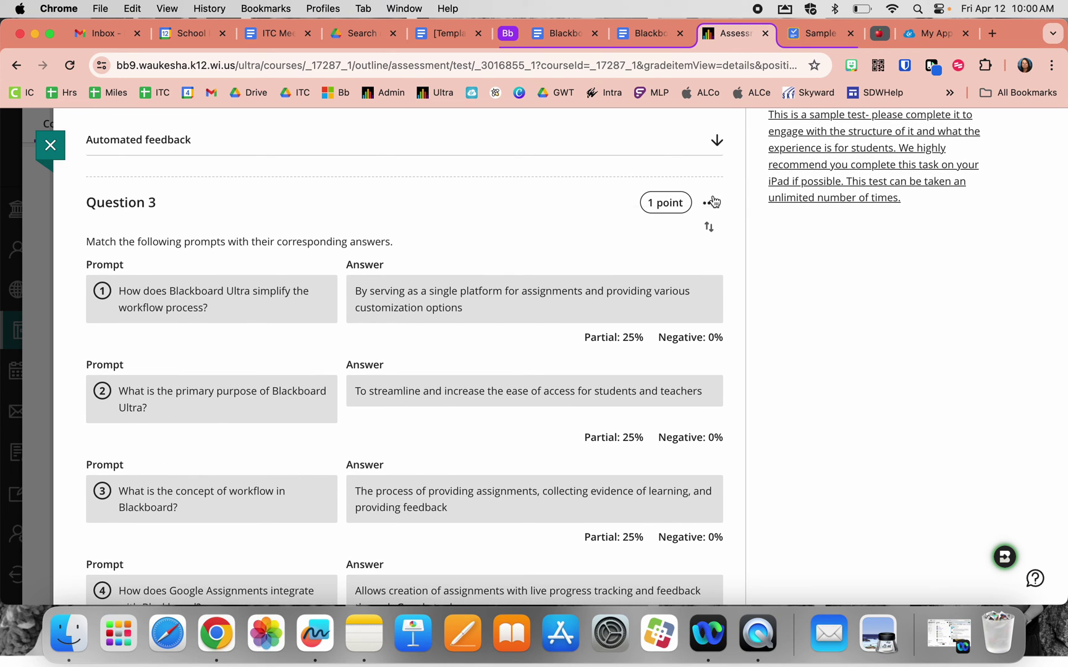
click(714, 202)
click(660, 231)
scroll(287, 383, down, 4)
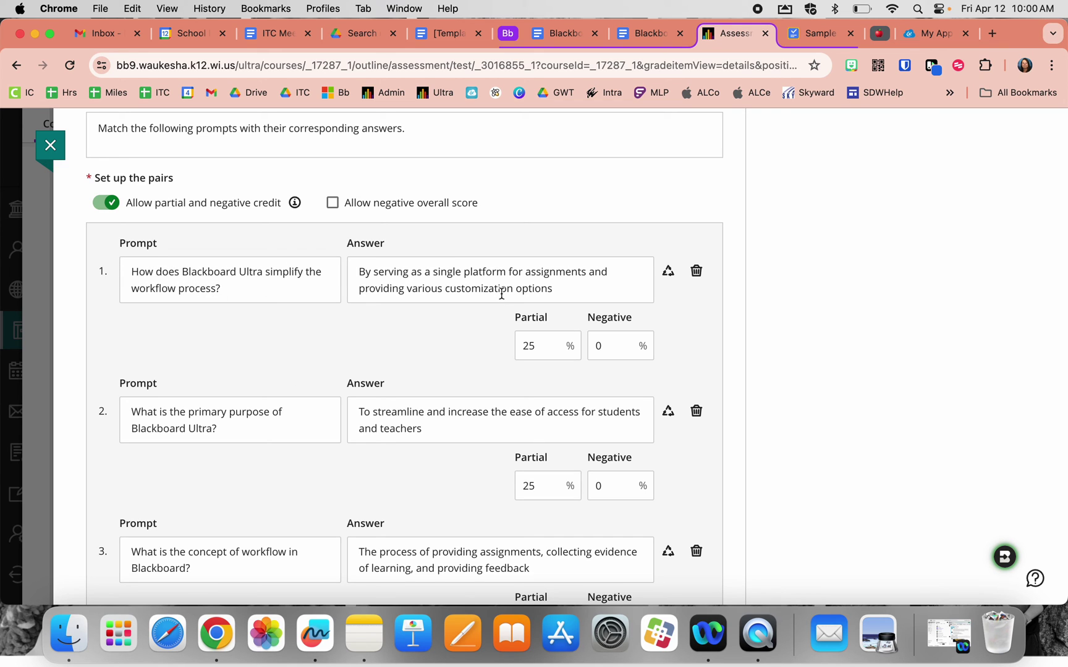
scroll(341, 405, down, 5)
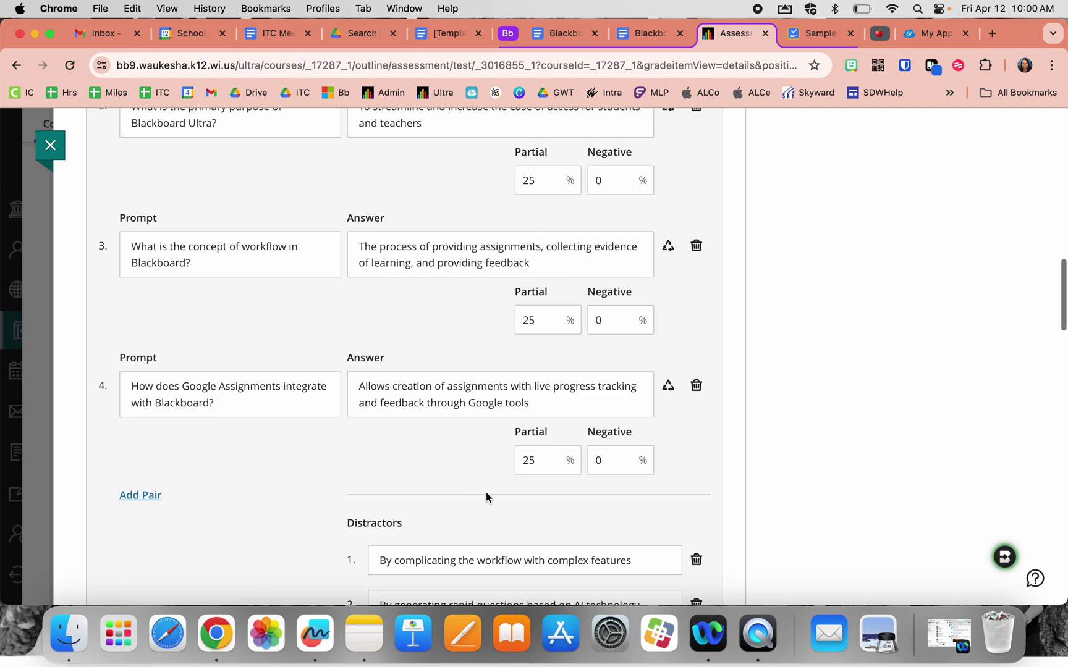
scroll(486, 492, down, 3)
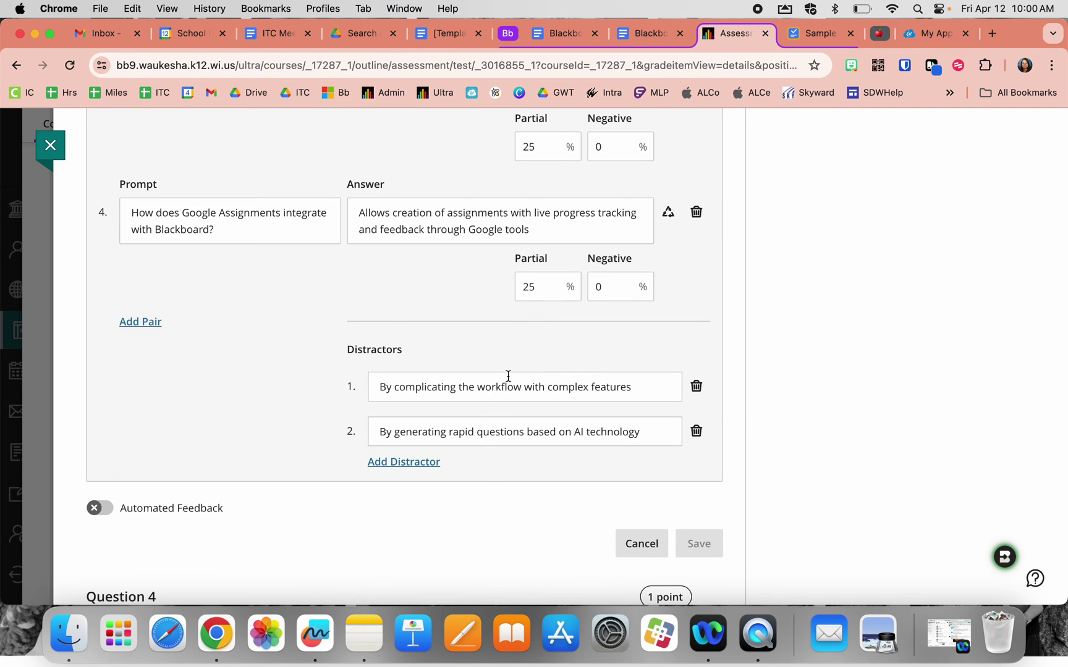
scroll(508, 376, up, 2)
scroll(508, 376, up, 5)
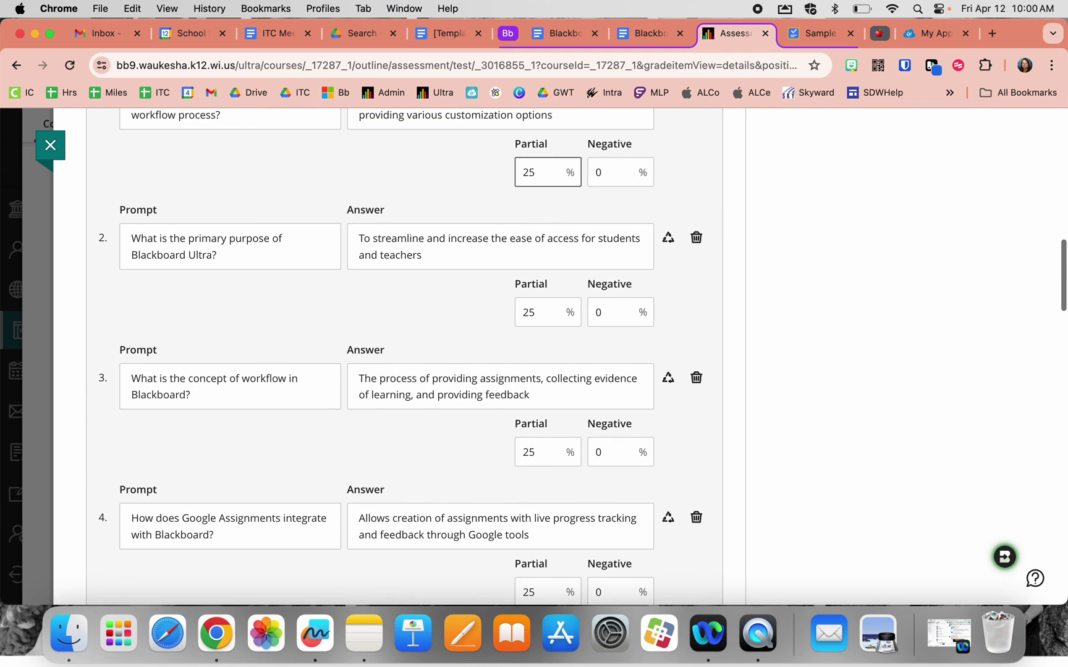
scroll(541, 421, up, 5)
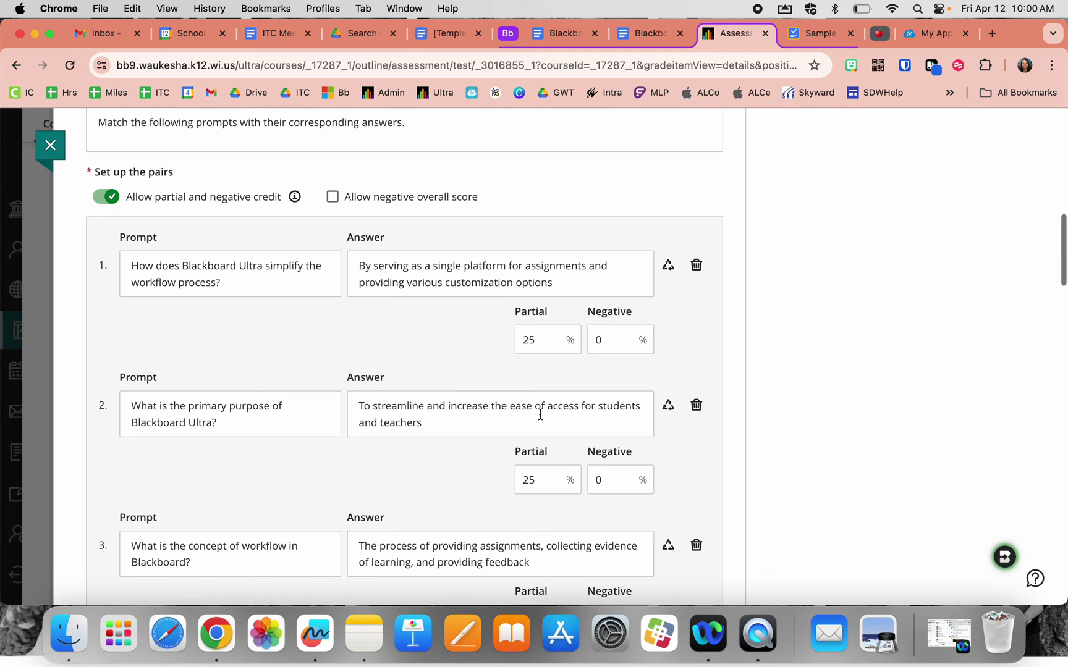
scroll(539, 414, down, 16)
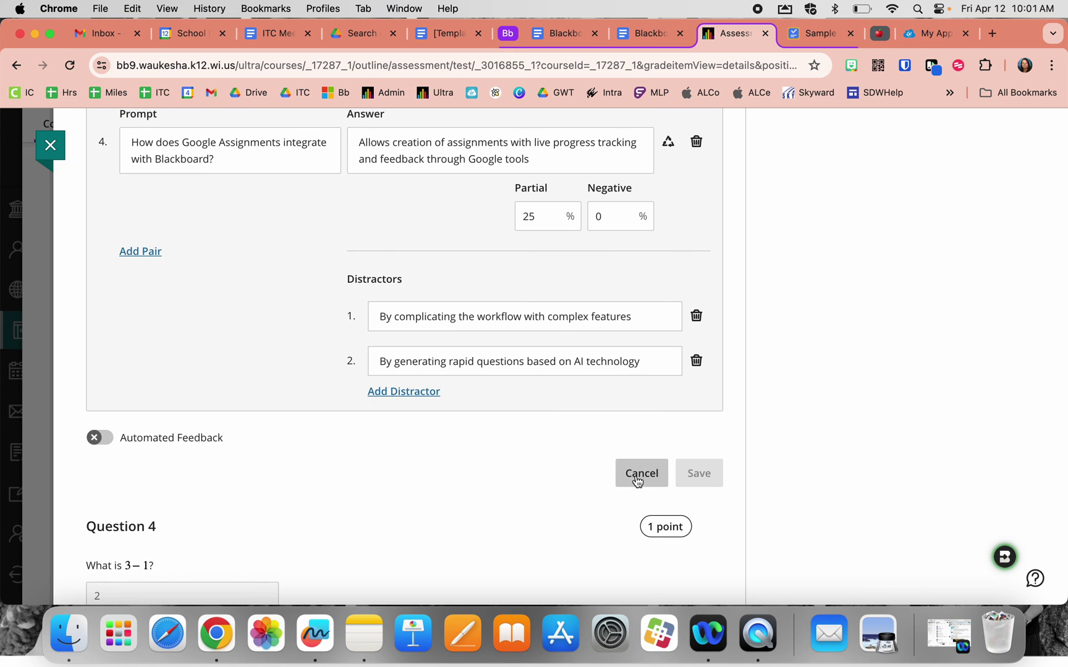
click(638, 480)
click(403, 208)
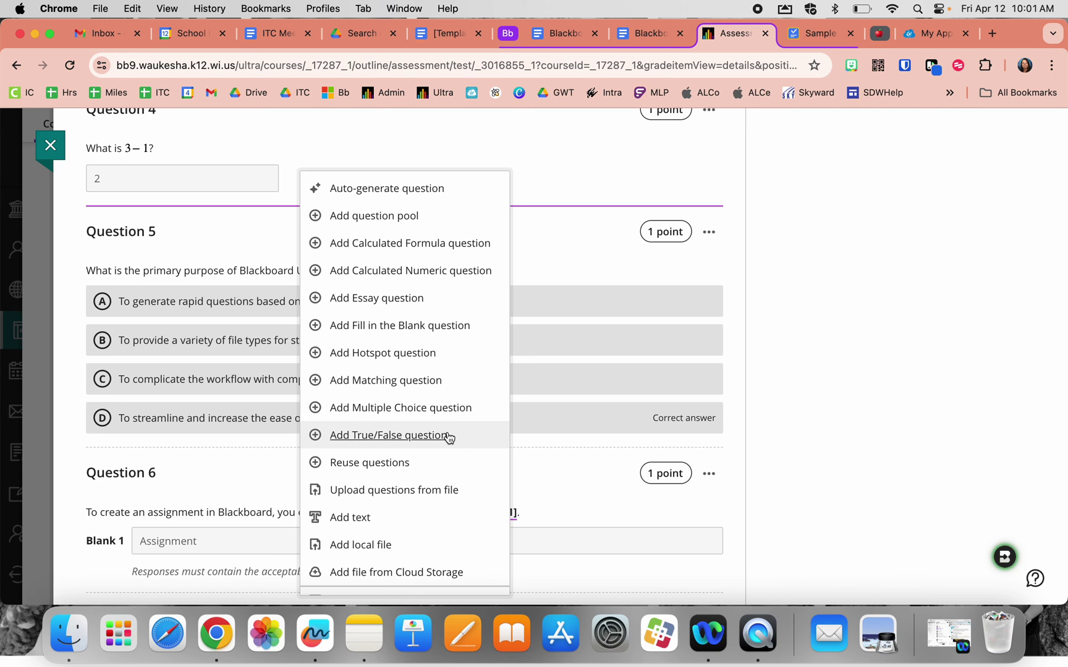
click(573, 234)
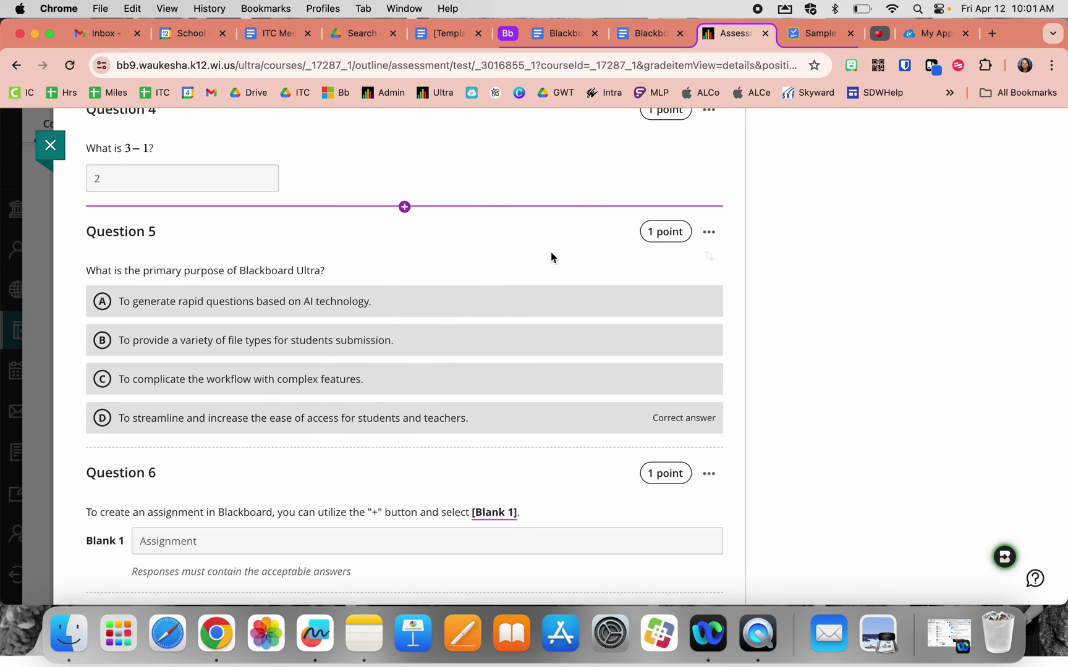
click(708, 232)
click(680, 257)
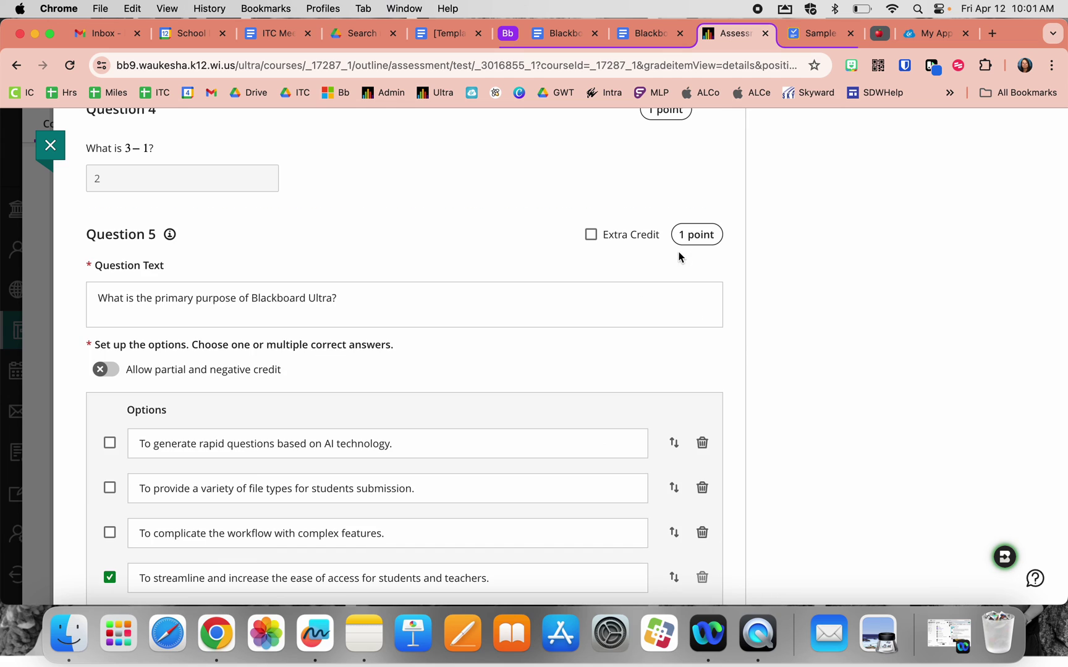
scroll(403, 440, down, 2)
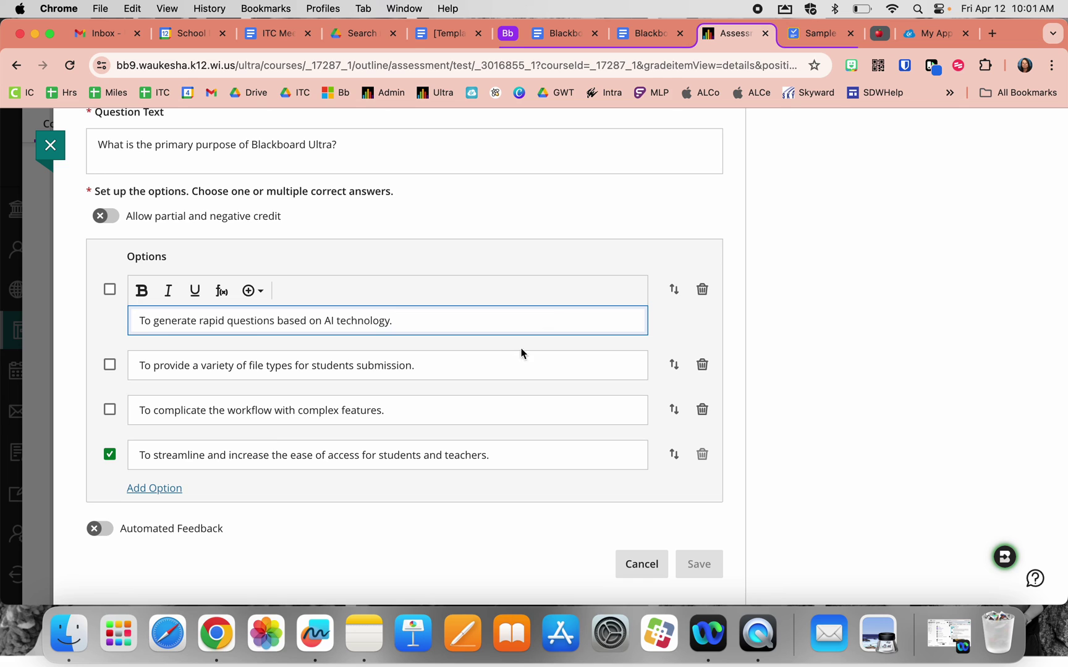
click(497, 368)
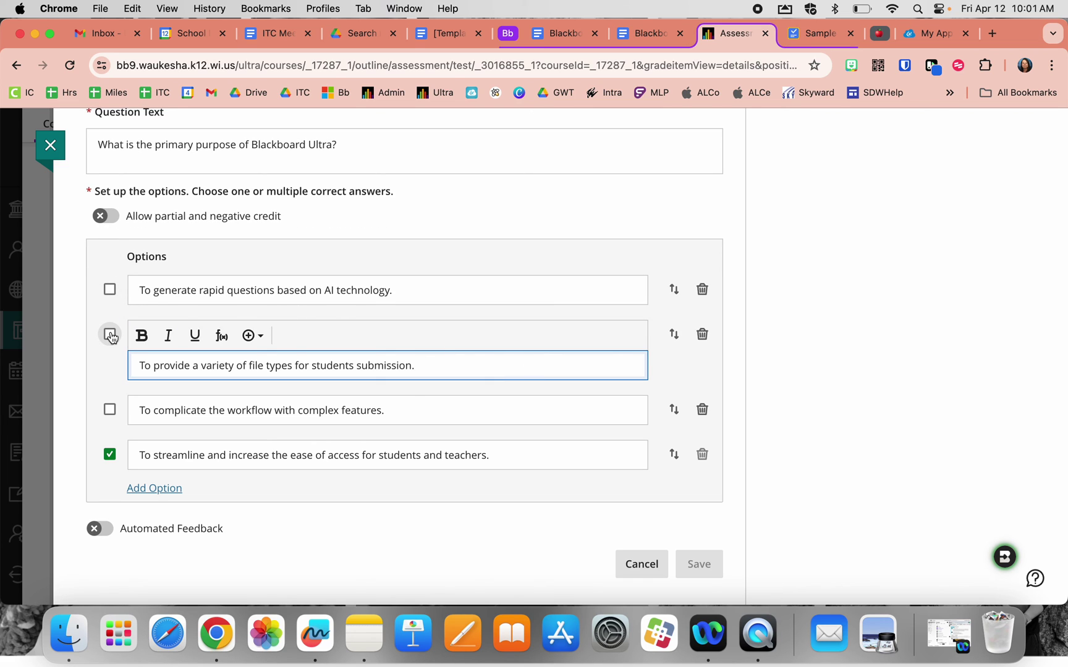
scroll(365, 276, up, 3)
scroll(615, 339, down, 6)
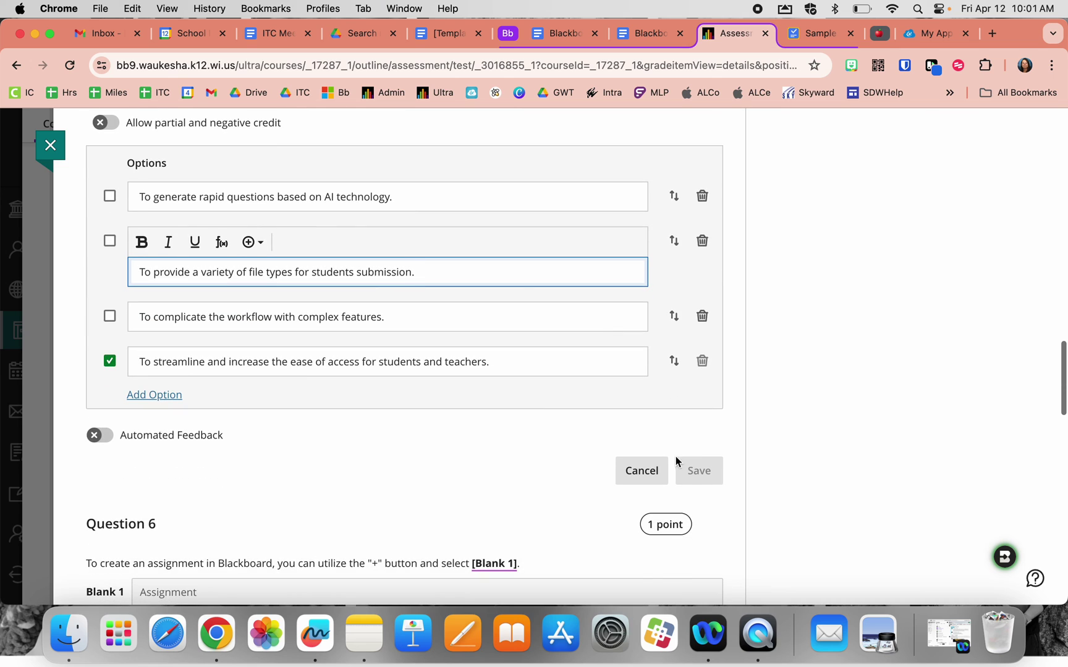
click(641, 471)
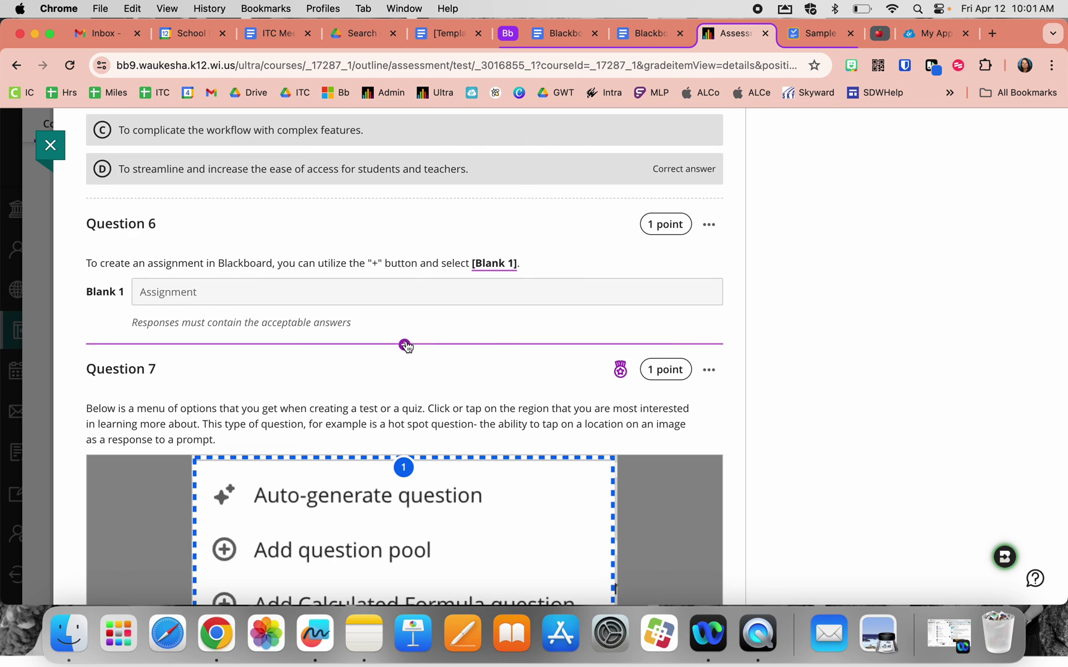
- Open and dismiss the add-content menu between Questions 6 and 7
click(405, 345)
scroll(424, 441, down, 1)
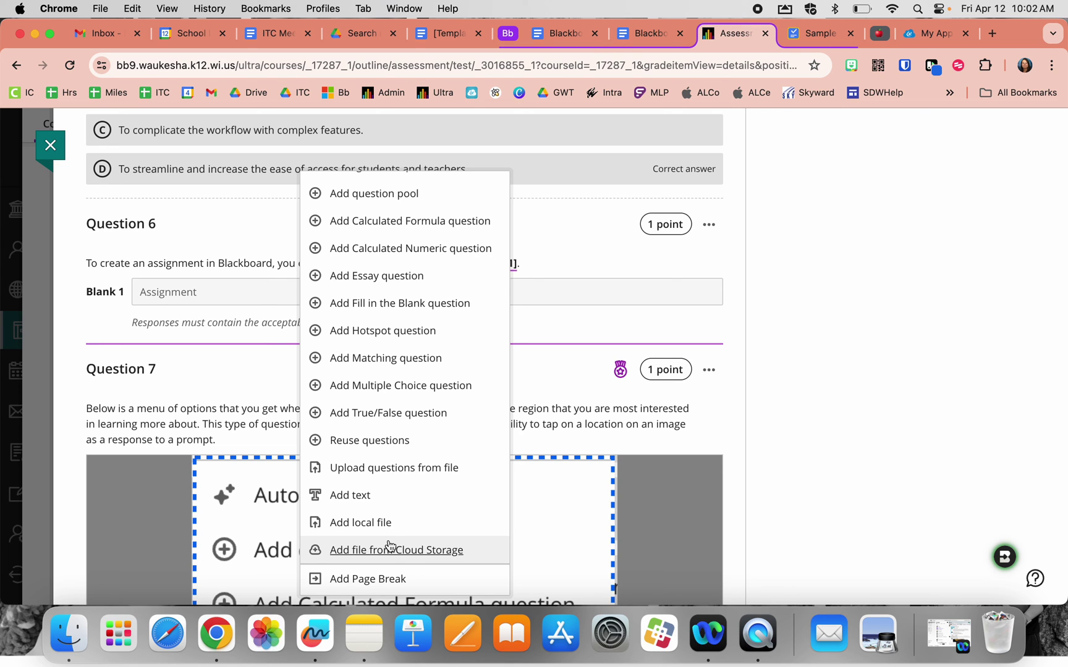
scroll(435, 471, up, 1)
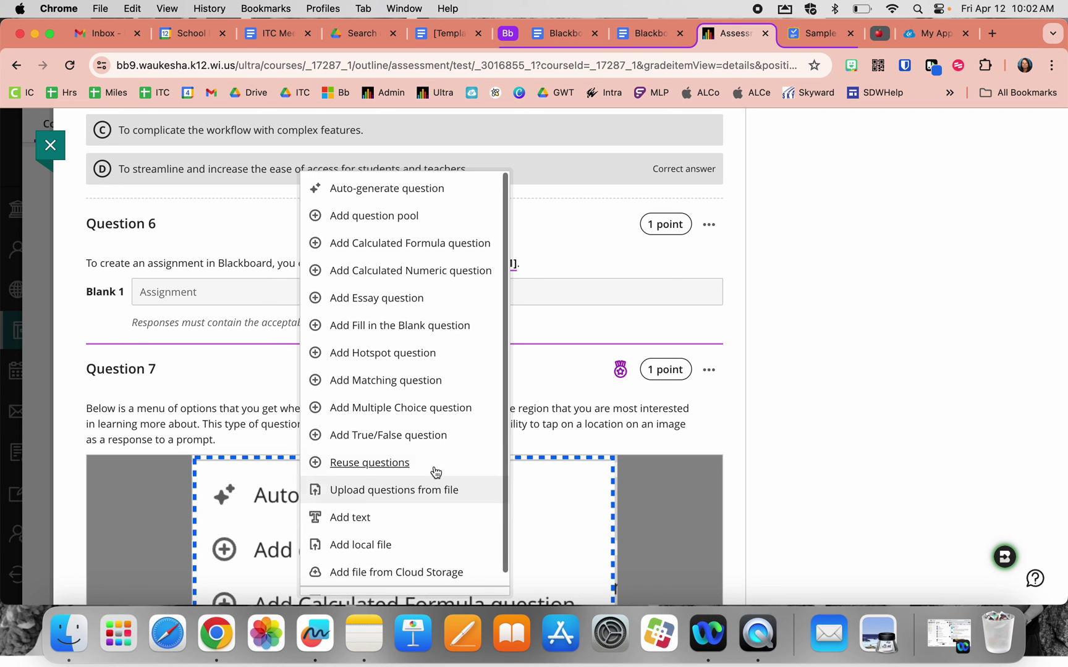
click(573, 389)
- Review the Test Settings at the top: 6 maximum points and unlimited attempts
scroll(513, 354, up, 10)
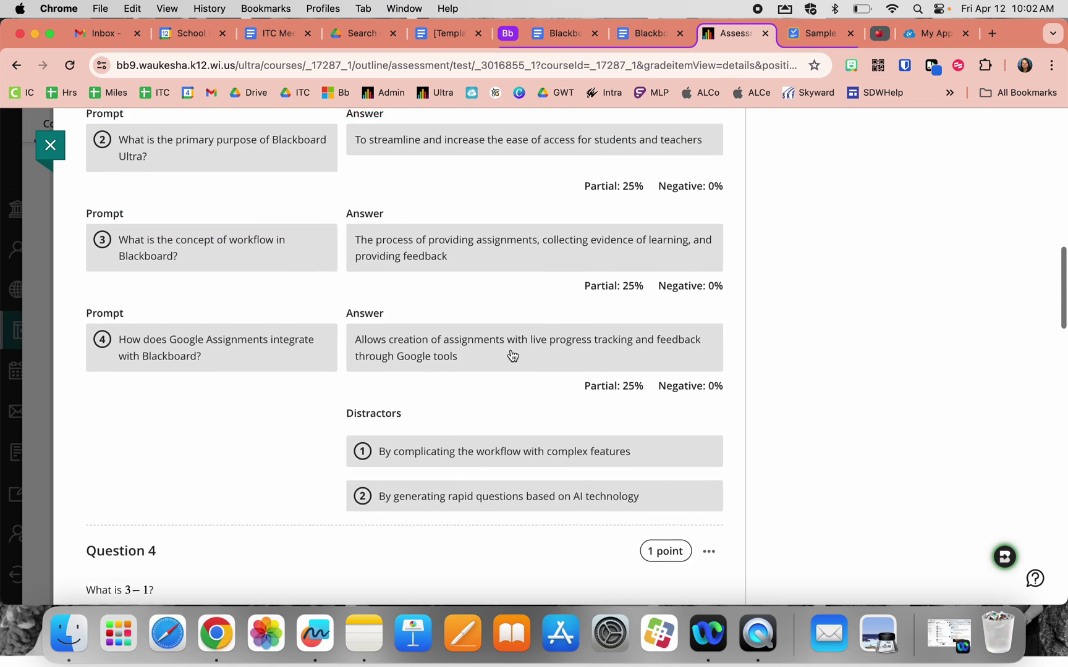
scroll(512, 353, up, 10)
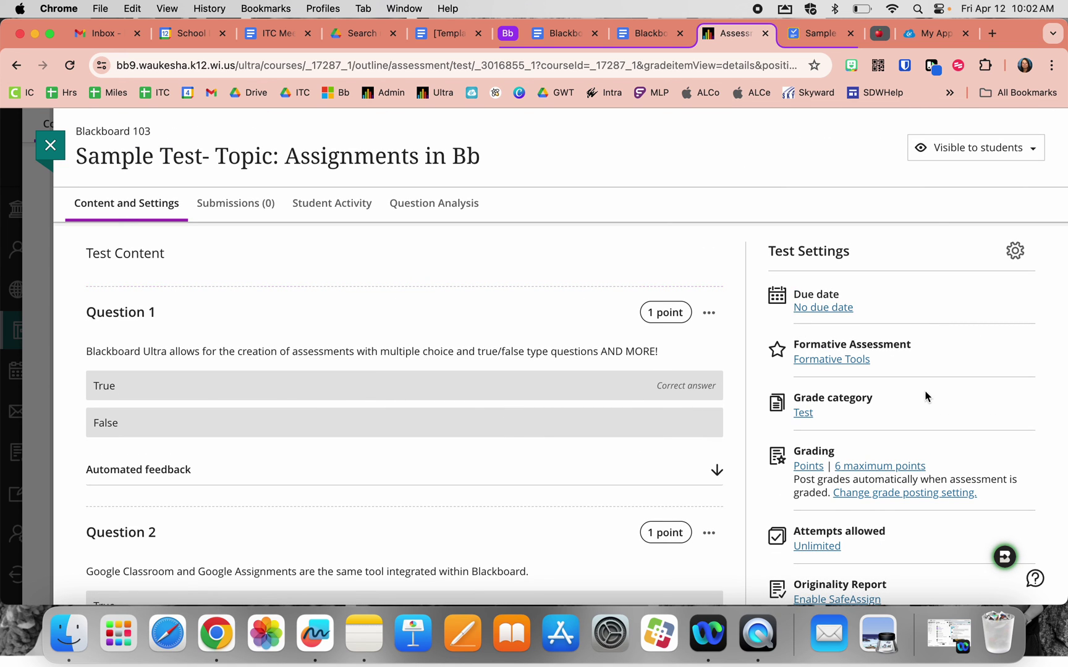
scroll(925, 396, down, 2)
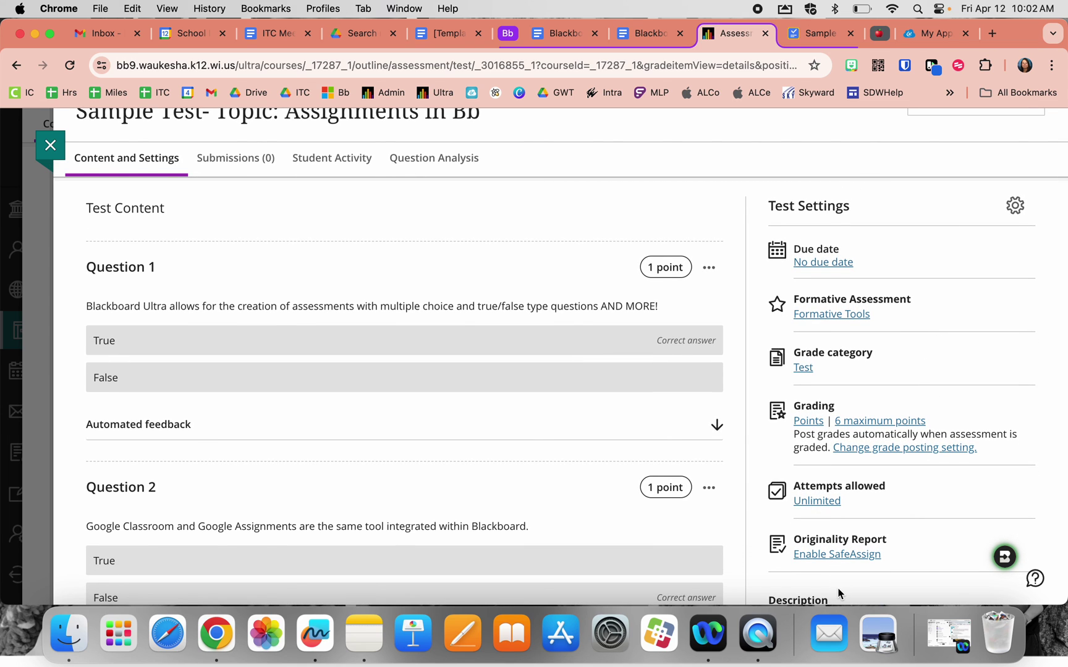
scroll(839, 590, down, 5)
scroll(859, 383, down, 5)
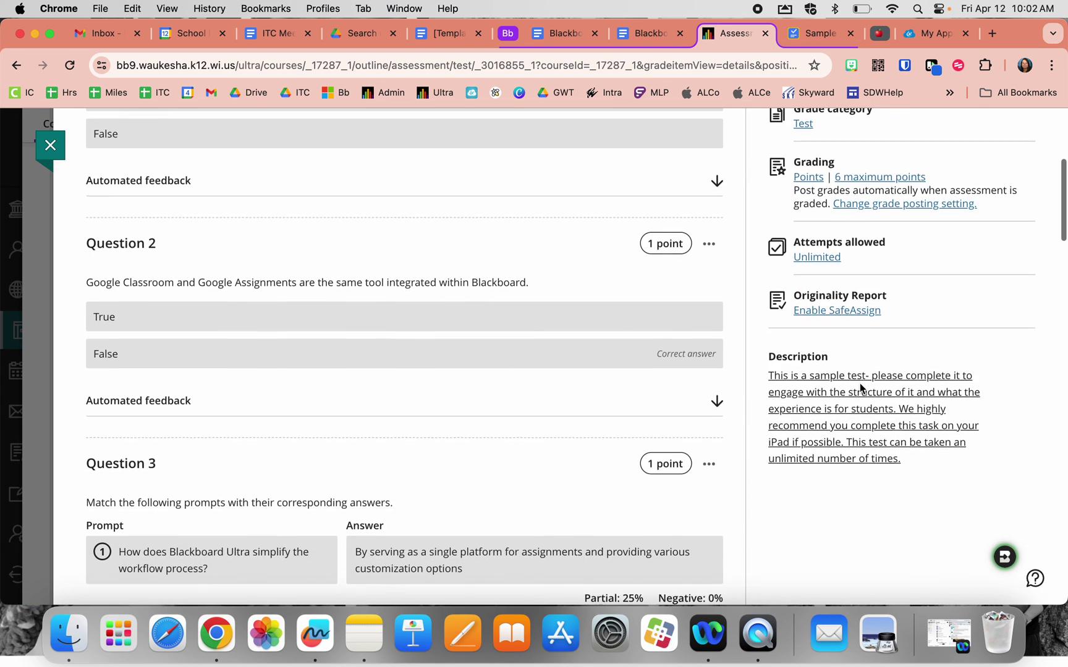
scroll(861, 388, up, 2)
scroll(861, 388, up, 8)
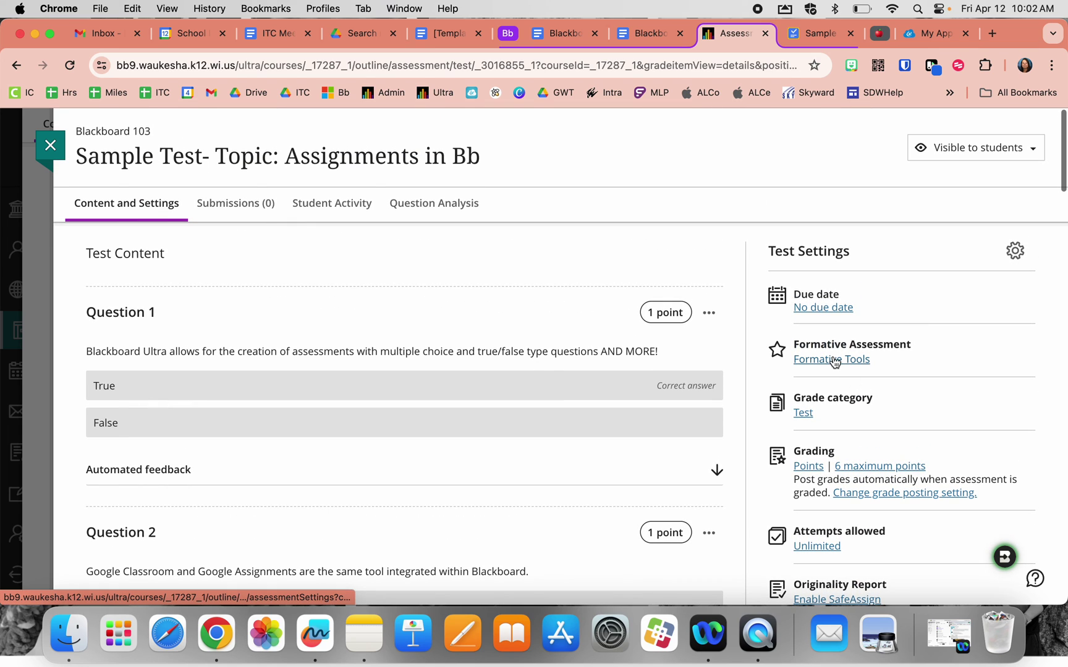